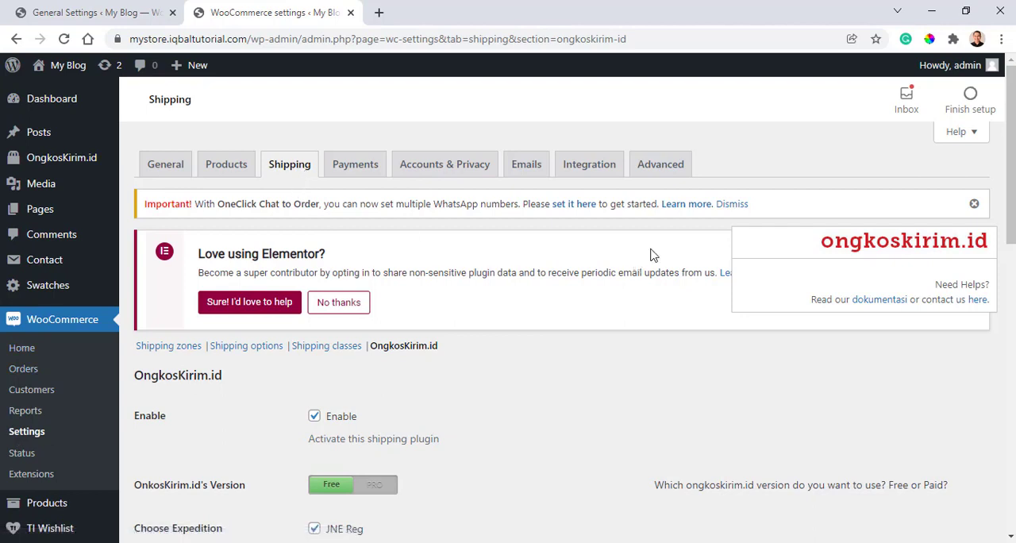
# - Dismiss the two notices and enable the Sicepat REG, J&T Express and Tiki Reg expeditions
pyautogui.click(975, 203)
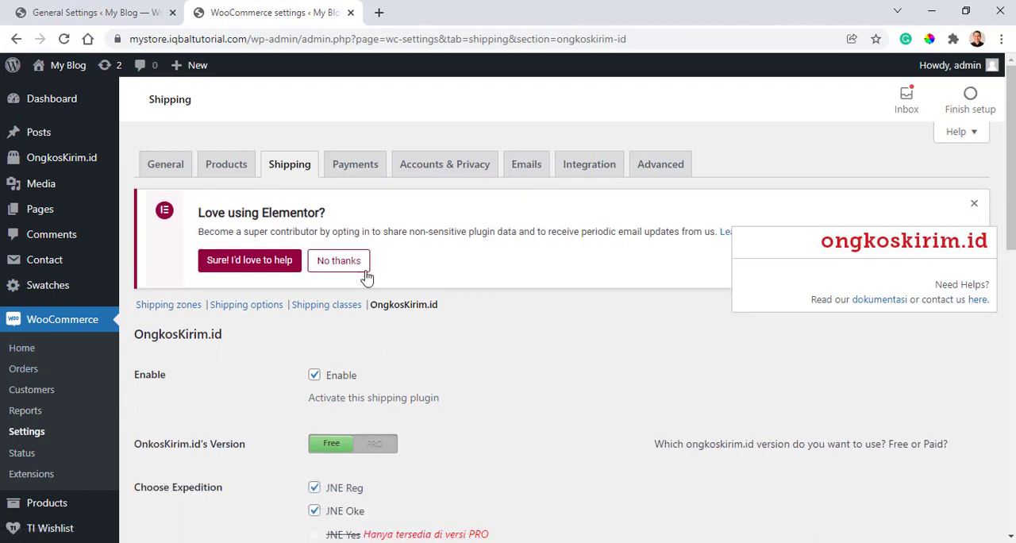
pyautogui.click(344, 269)
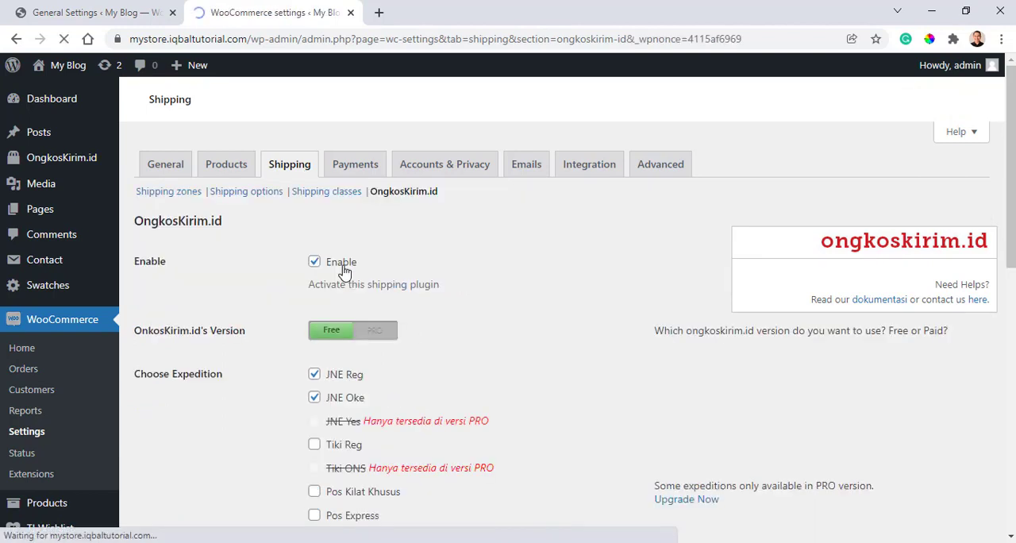
pyautogui.scroll(-1, 282, 304)
pyautogui.scroll(-1, 273, 308)
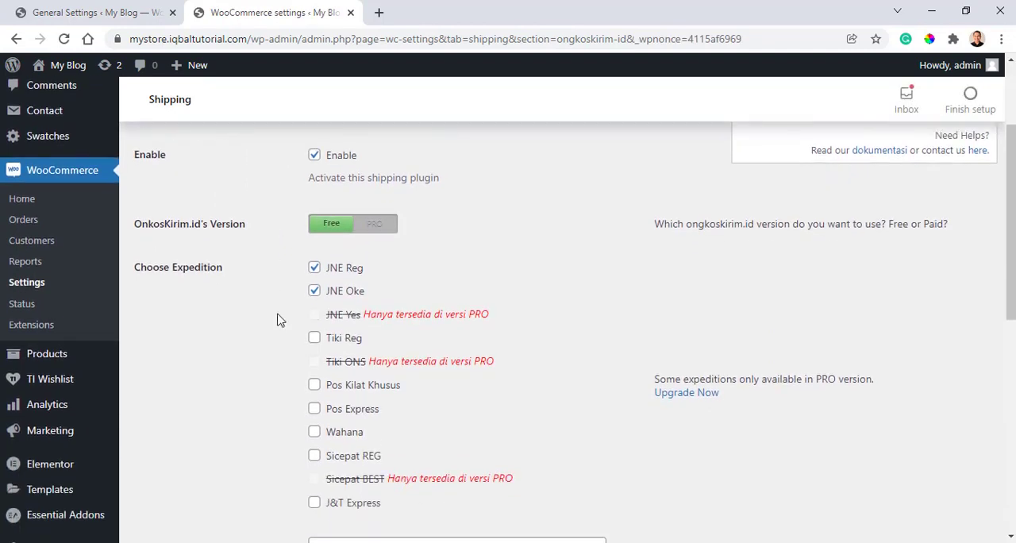
pyautogui.click(317, 459)
pyautogui.click(316, 507)
pyautogui.click(315, 343)
# - Set the store location to JAKARTA TIMUR in the OngkosKirim.id shipping settings
pyautogui.scroll(-1, 474, 327)
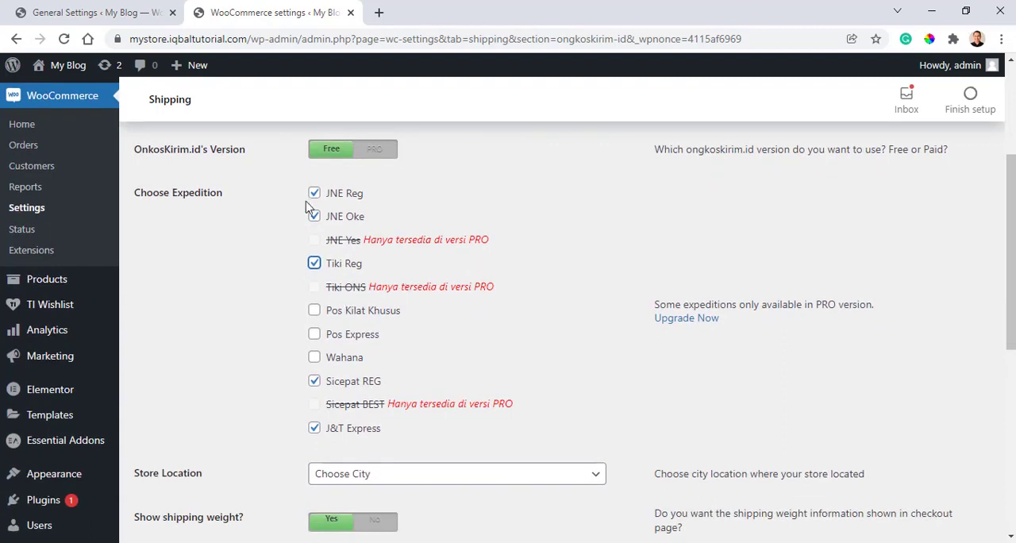
pyautogui.scroll(-2, 311, 213)
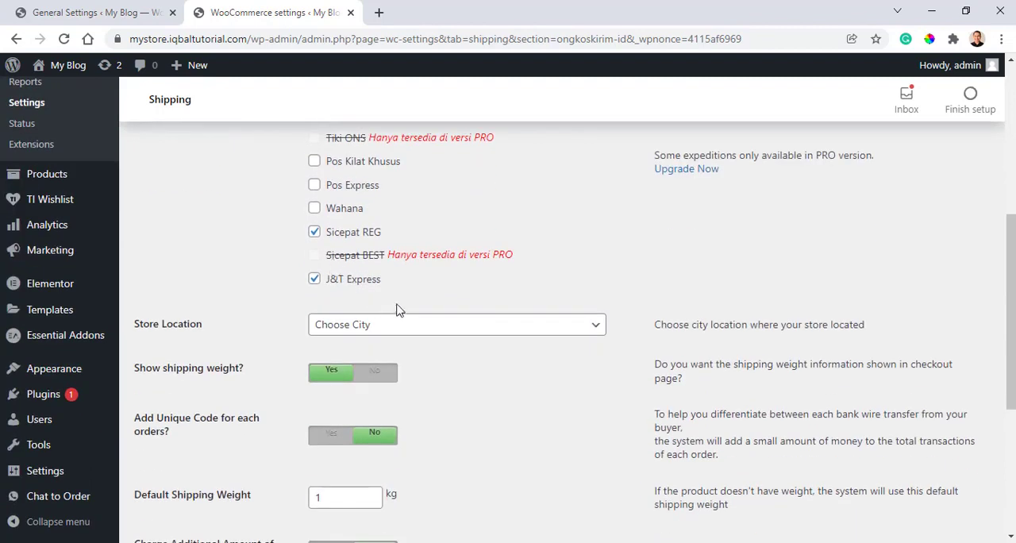
pyautogui.click(411, 325)
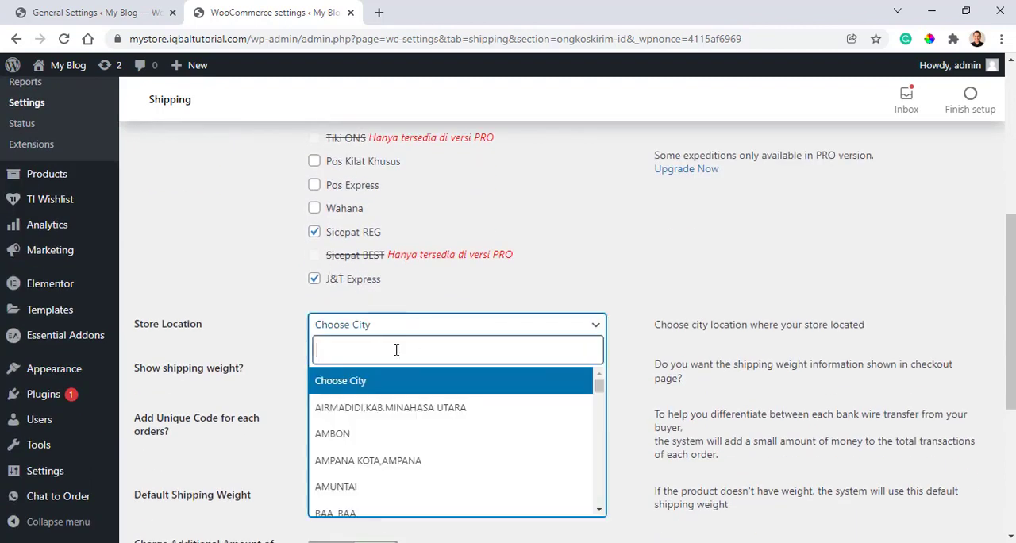
pyautogui.write('jaka')
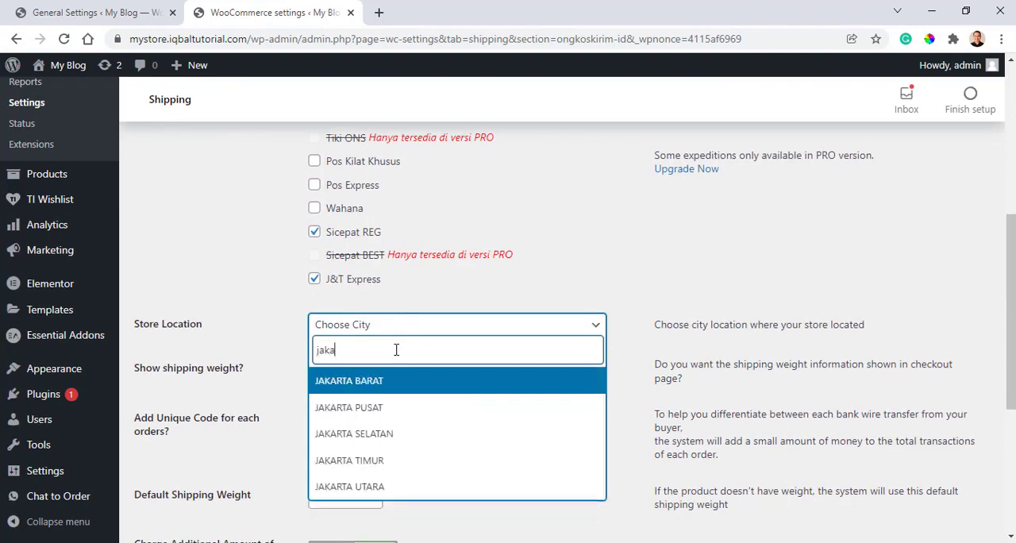
pyautogui.click(397, 460)
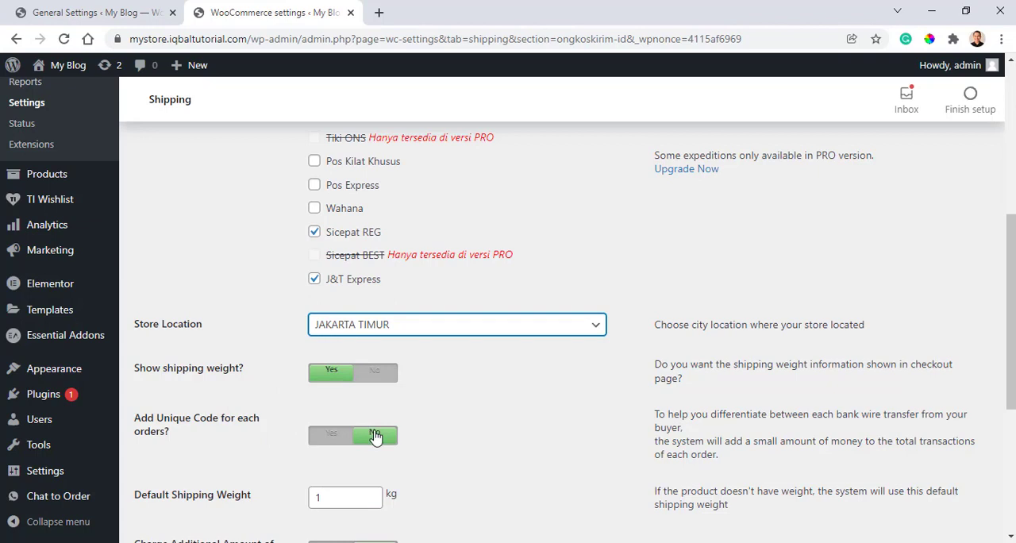
# - Set the default shipping weight to 1 kg and save the OngkosKirim.id settings
pyautogui.scroll(-1, 375, 437)
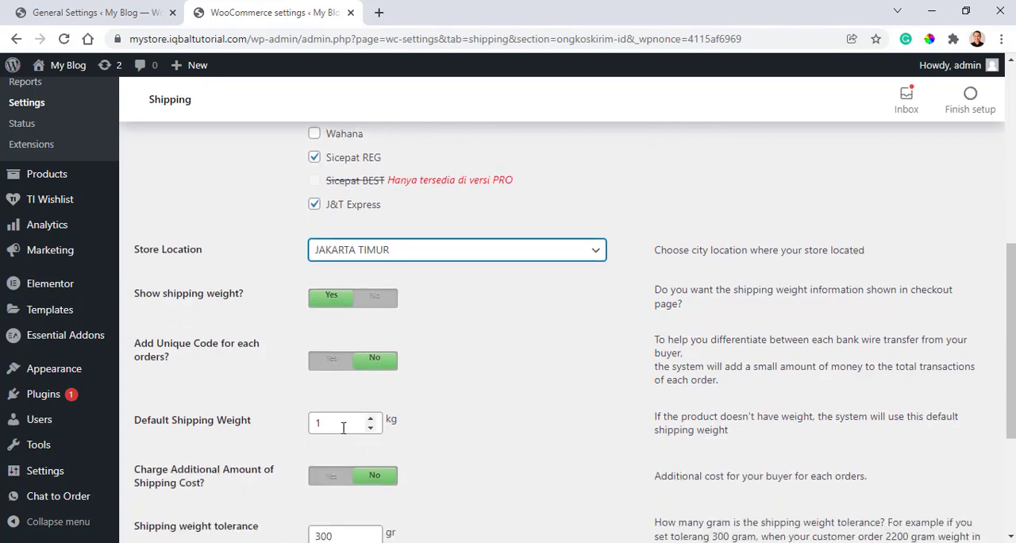
pyautogui.click(371, 428)
pyautogui.click(370, 421)
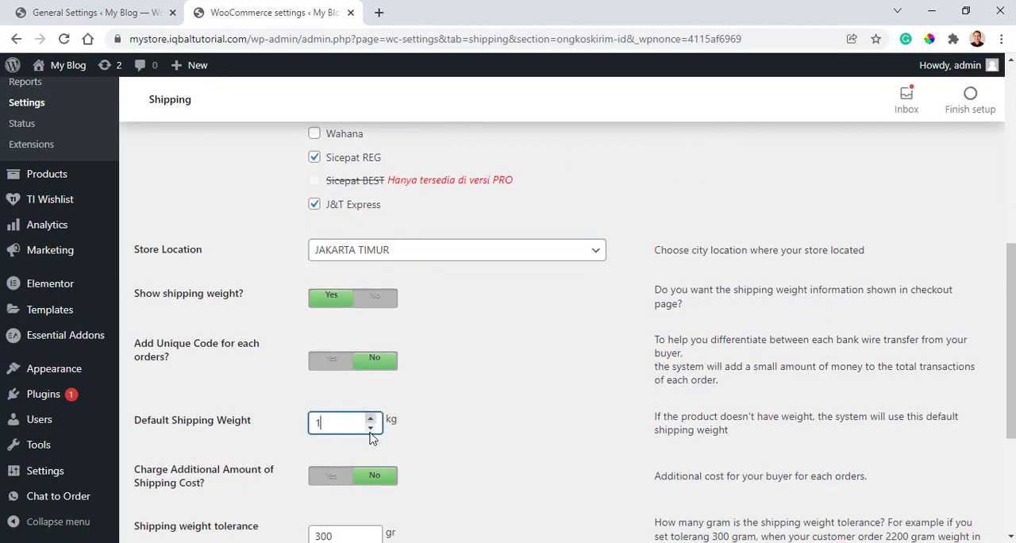
pyautogui.scroll(-1, 570, 442)
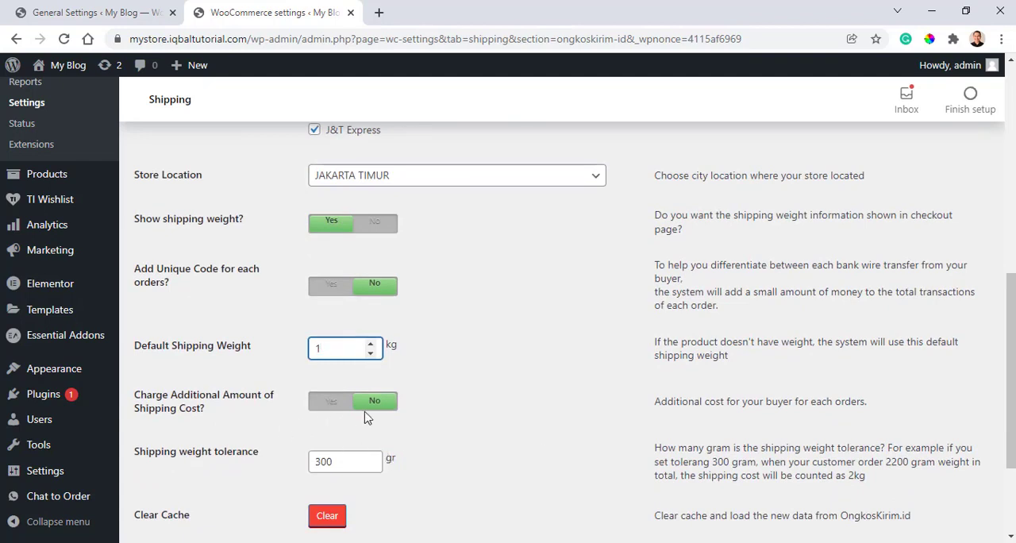
pyautogui.scroll(-2, 361, 425)
pyautogui.scroll(4, 354, 431)
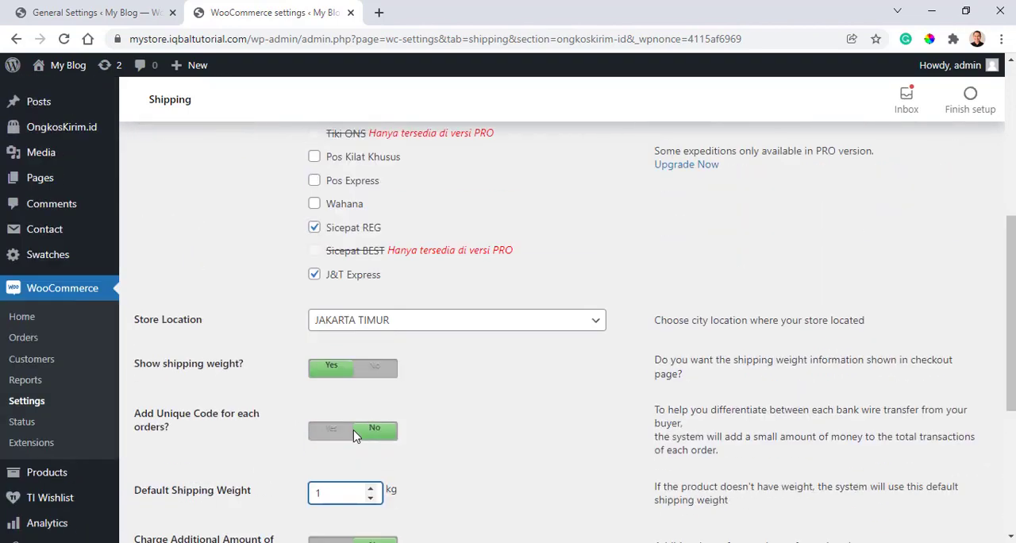
pyautogui.scroll(5, 355, 436)
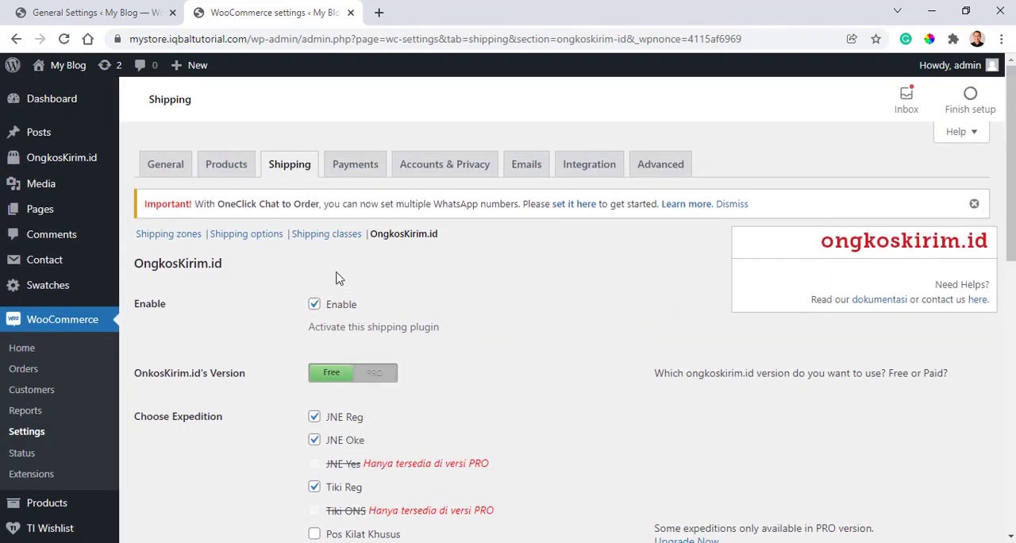
pyautogui.scroll(-8, 333, 310)
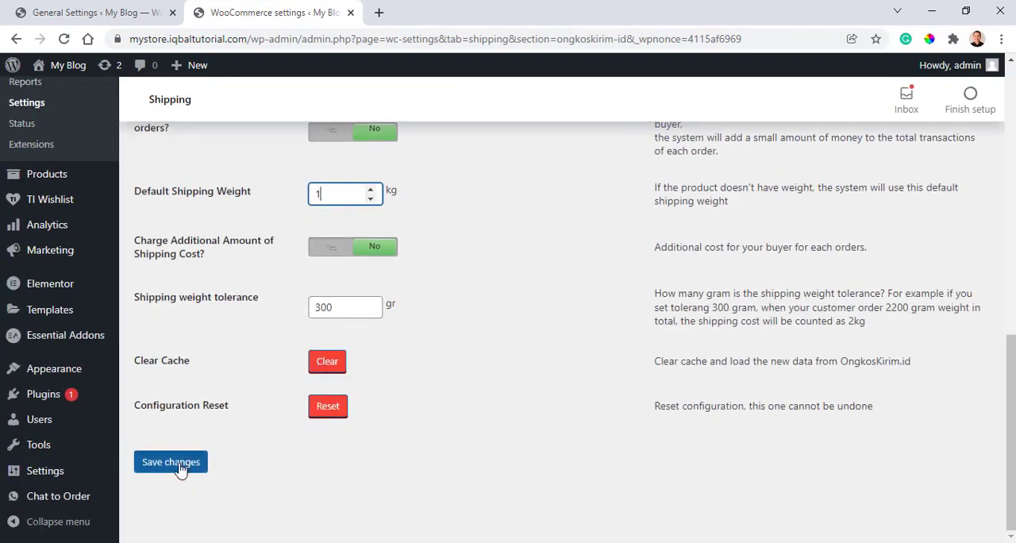
pyautogui.click(171, 462)
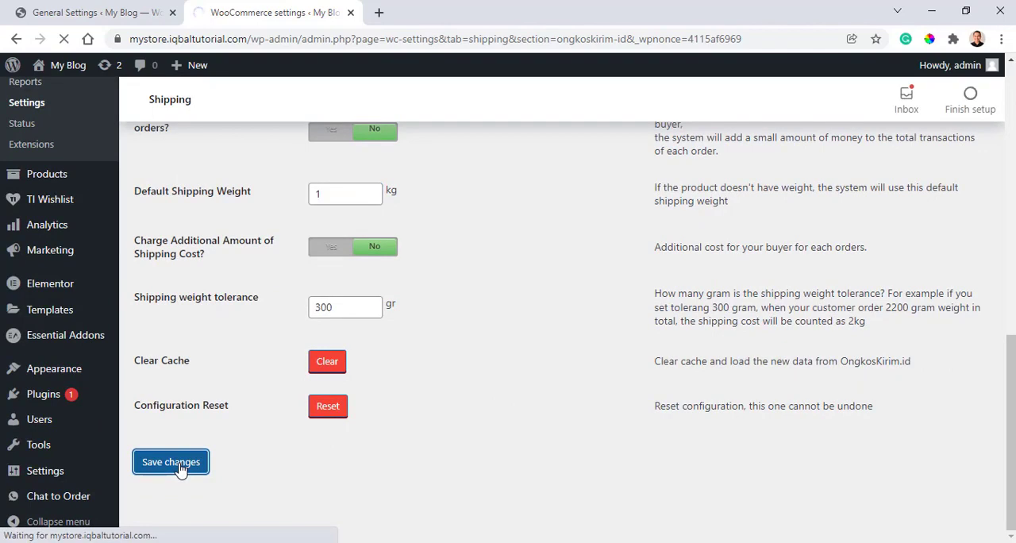
# - Review the WooCommerce shipping classes, shipping options and shipping zones in turn
pyautogui.click(336, 236)
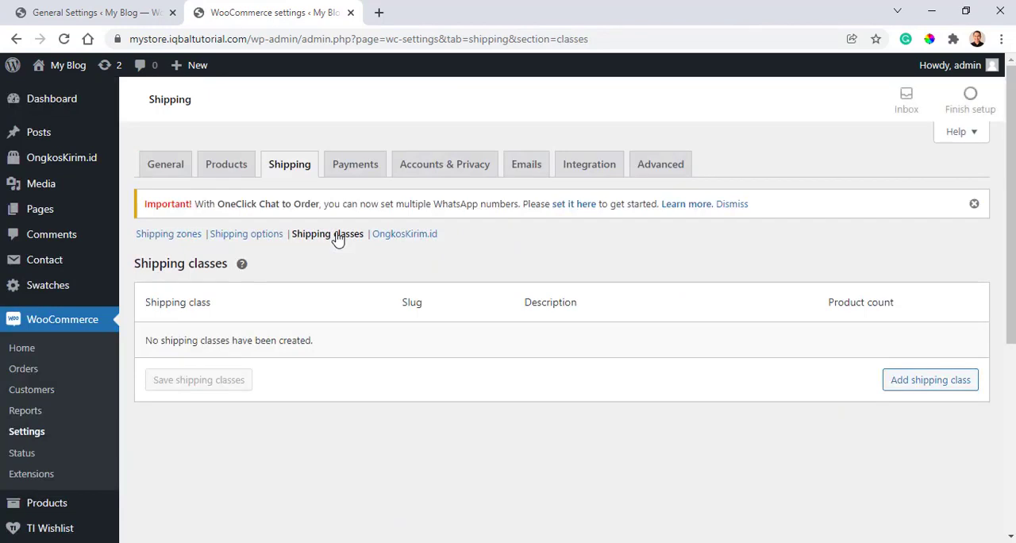
pyautogui.click(231, 236)
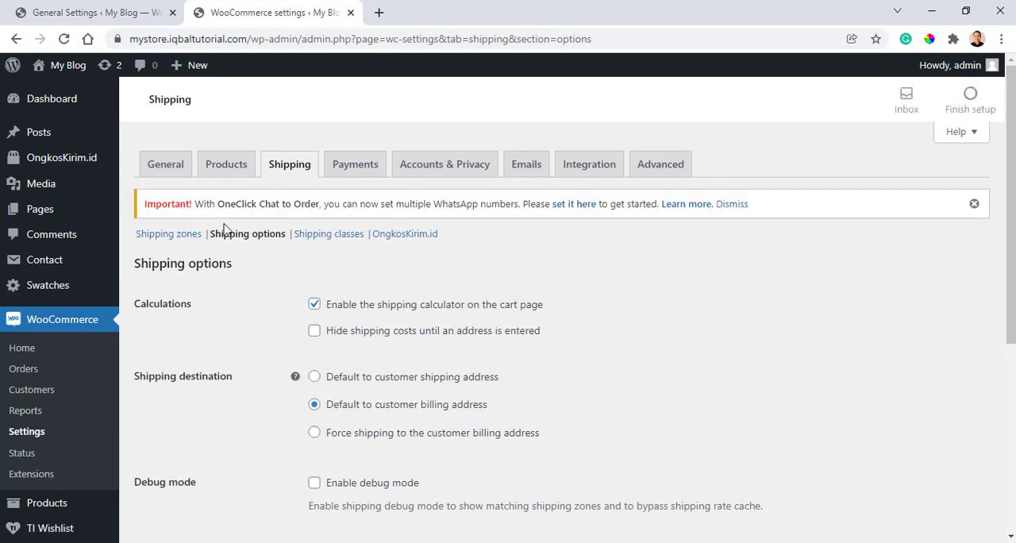
pyautogui.click(177, 242)
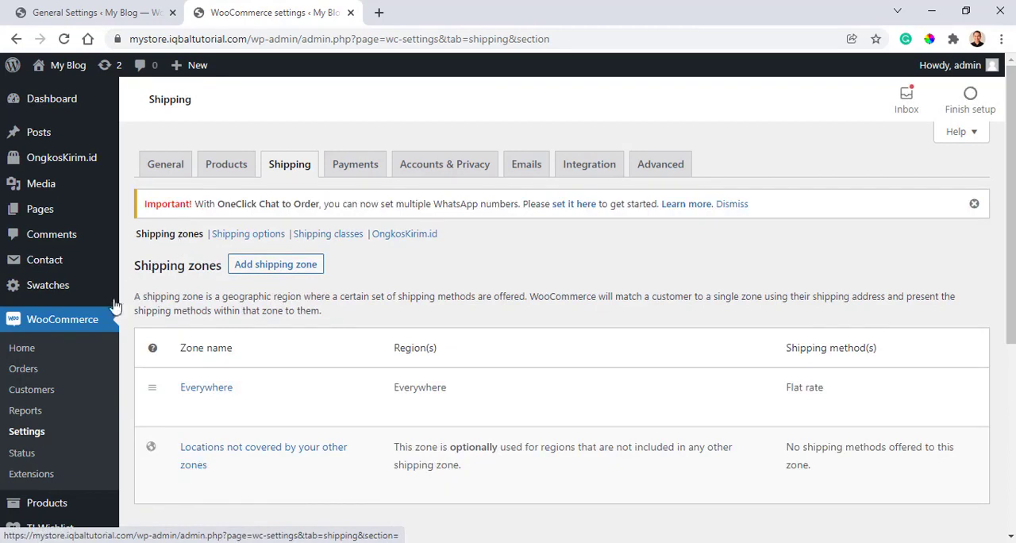
# - Visit the storefront from the TI Wishlist settings page and open the shopping cart to examine its shipping totals
pyautogui.click(135, 10)
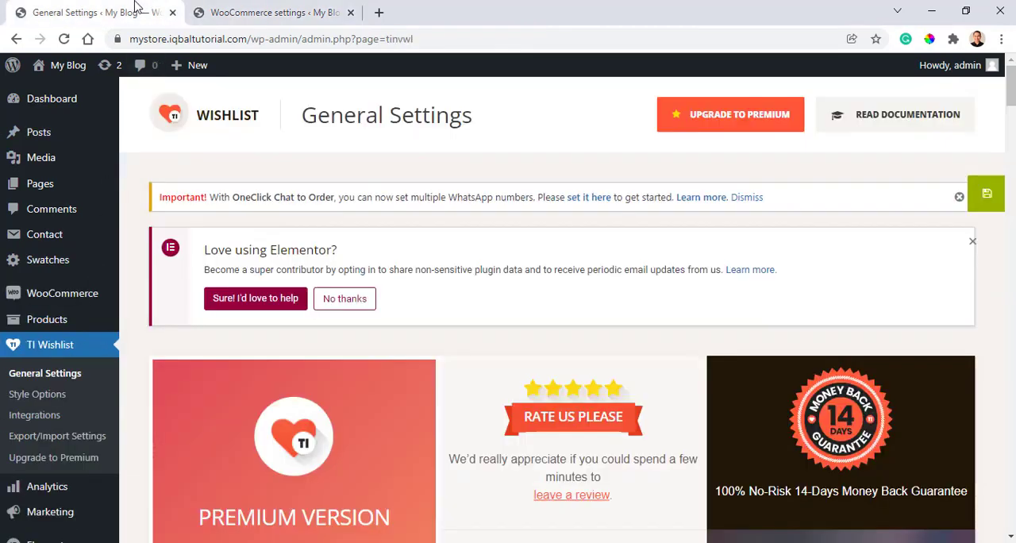
pyautogui.moveTo(78, 66)
pyautogui.click(56, 93)
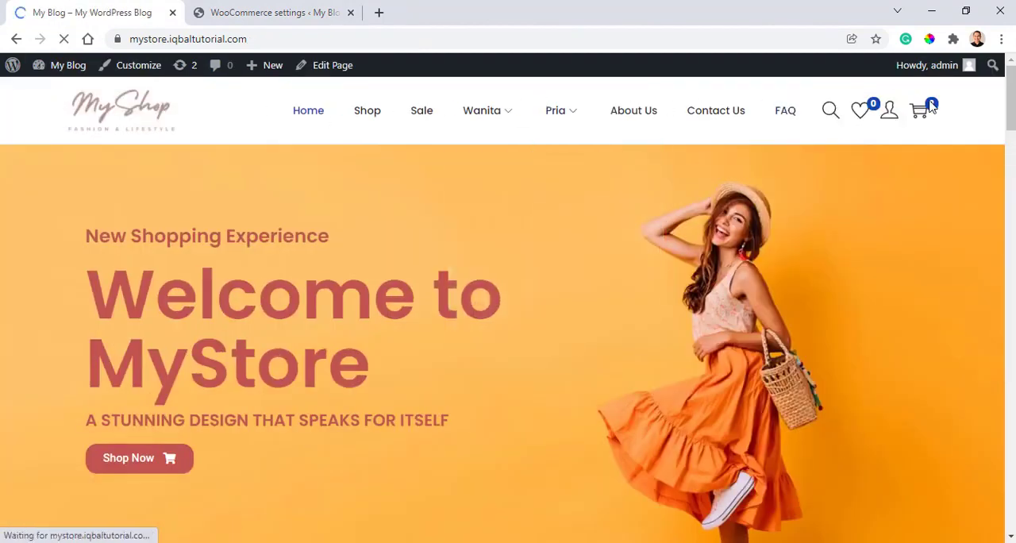
pyautogui.click(923, 114)
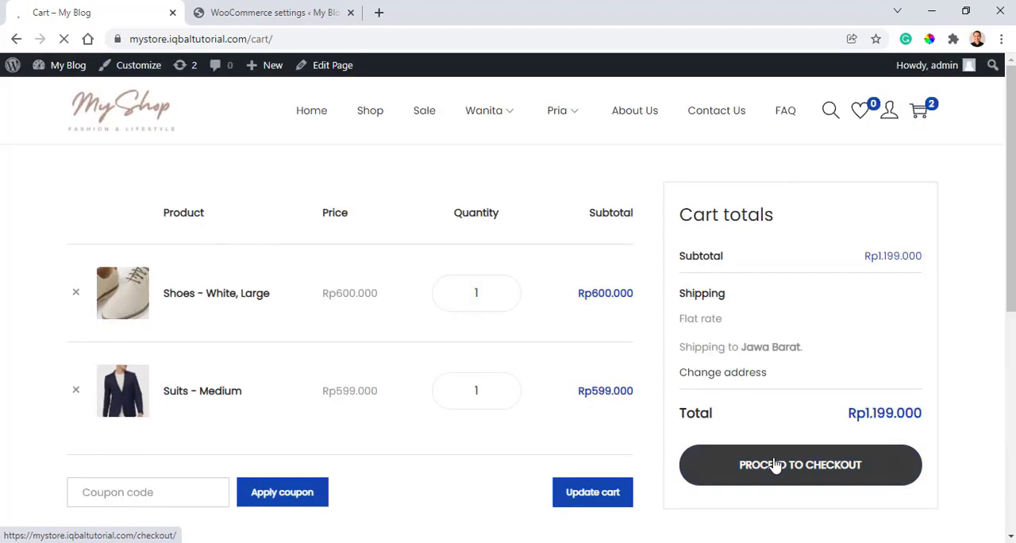
pyautogui.scroll(-3, 794, 373)
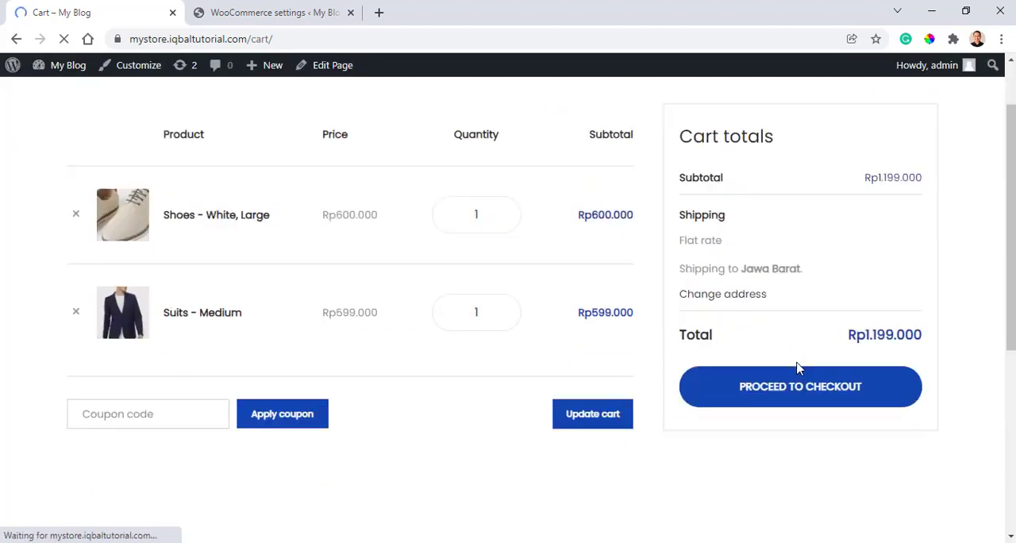
pyautogui.scroll(1, 797, 281)
# - Reopen the shopping cart, proceed to checkout and examine the shipping section of the order summary
pyautogui.click(750, 330)
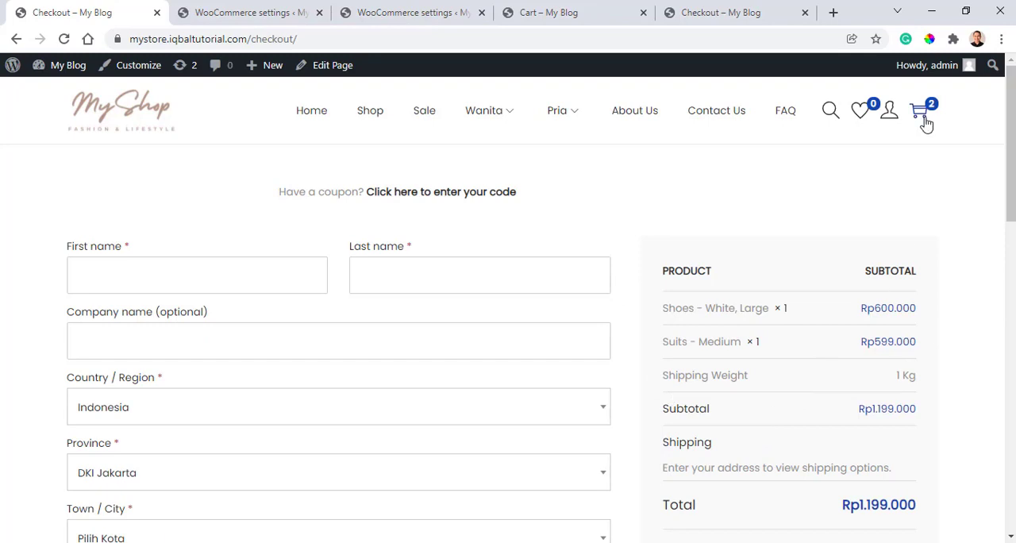
pyautogui.click(921, 113)
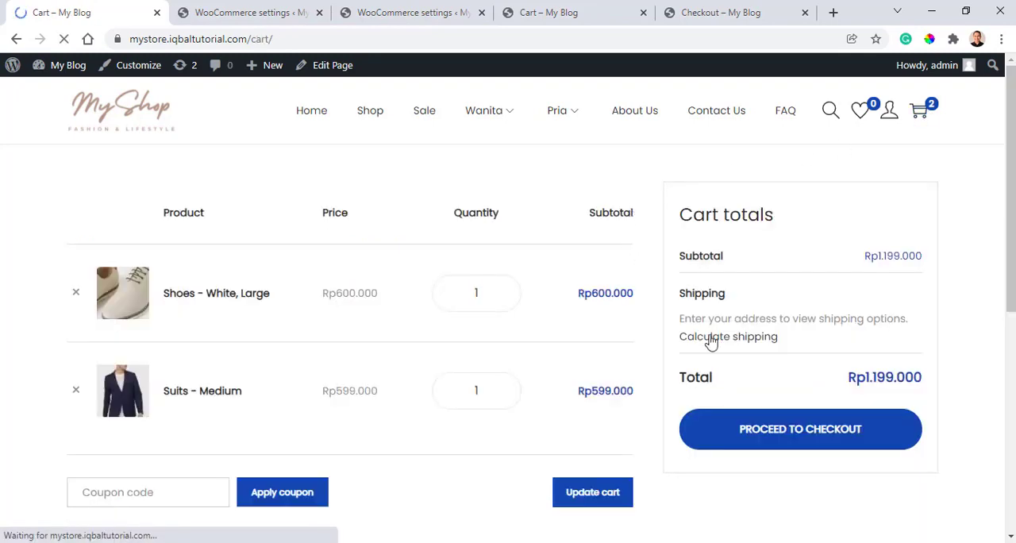
pyautogui.click(776, 443)
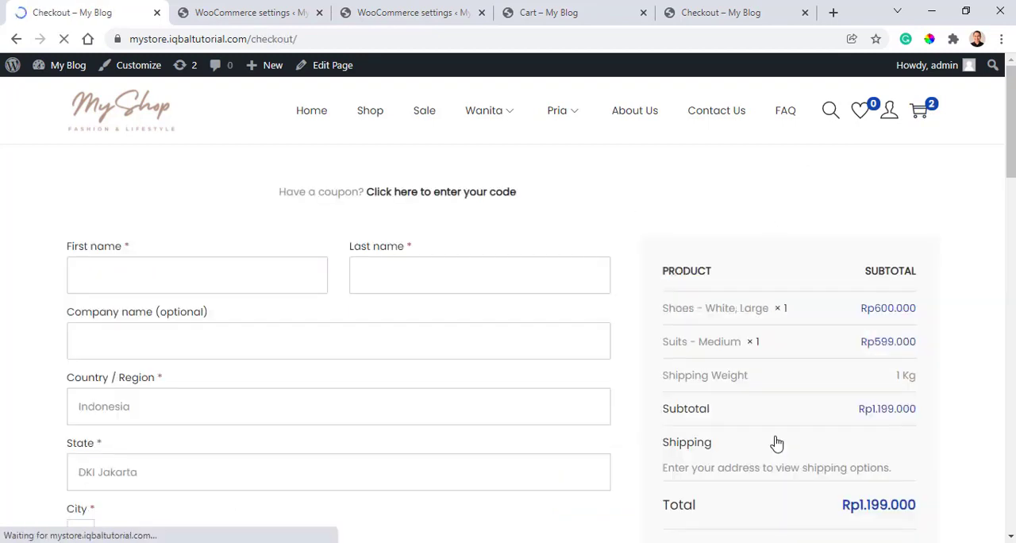
pyautogui.scroll(-1, 762, 428)
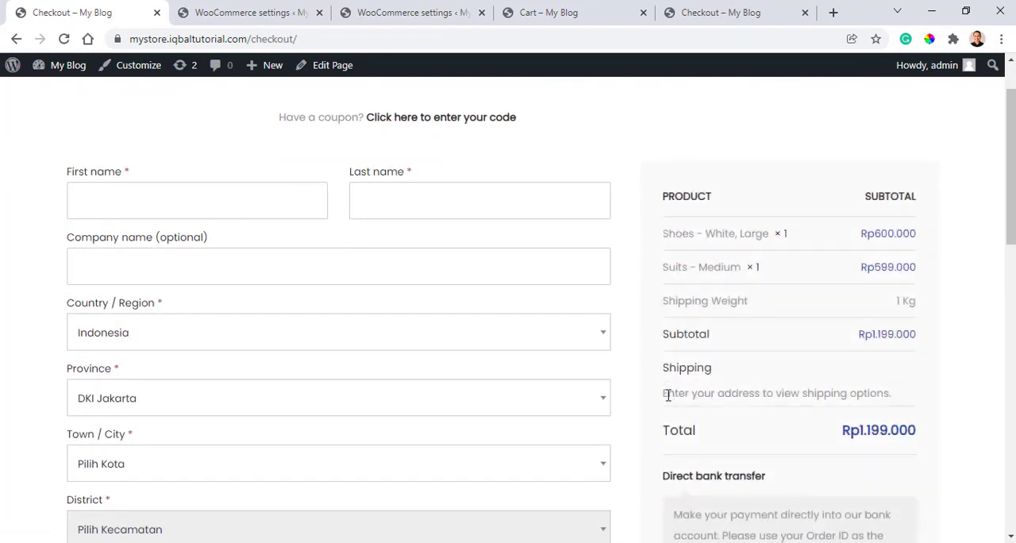
pyautogui.moveTo(663, 393); pyautogui.dragTo(906, 391)
# - Fill in the customer's name and address details in the checkout form from a saved autofill entry
pyautogui.click(267, 203)
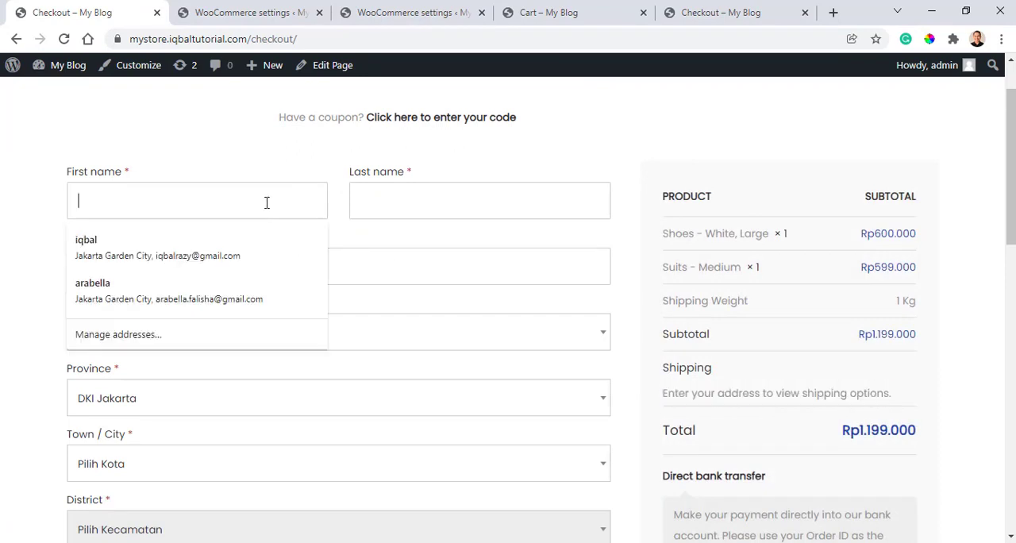
pyautogui.click(235, 139)
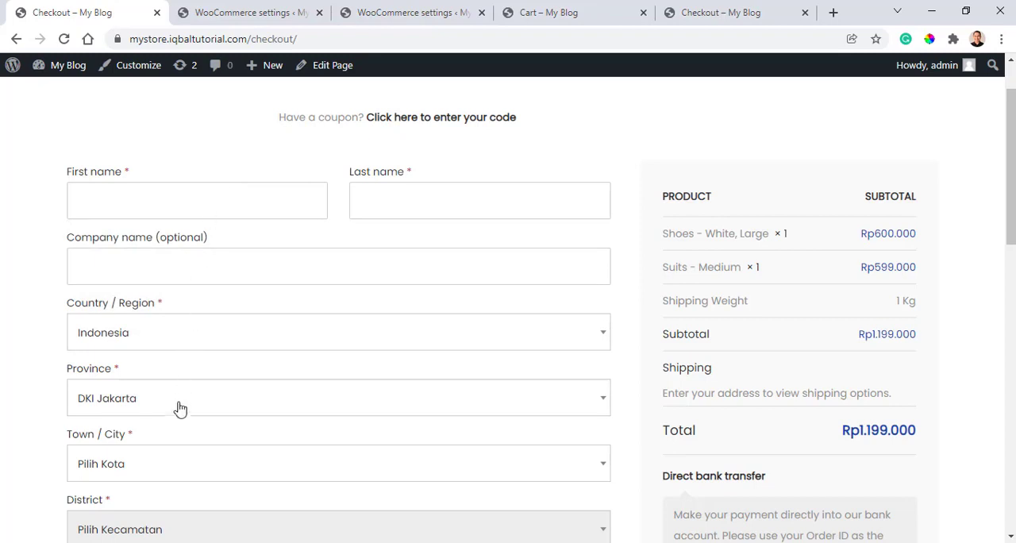
pyautogui.click(187, 200)
pyautogui.write('Iqbal')
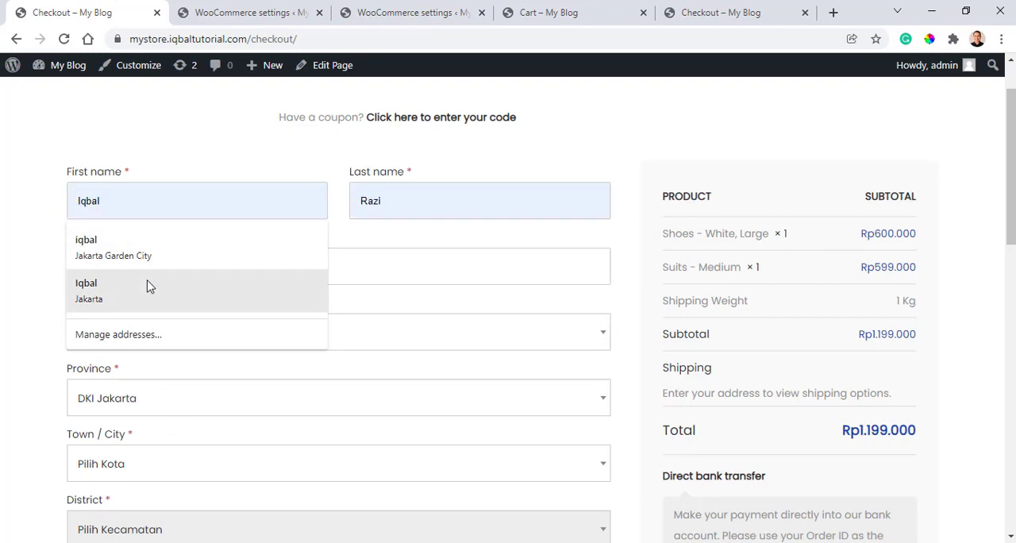
pyautogui.click(146, 284)
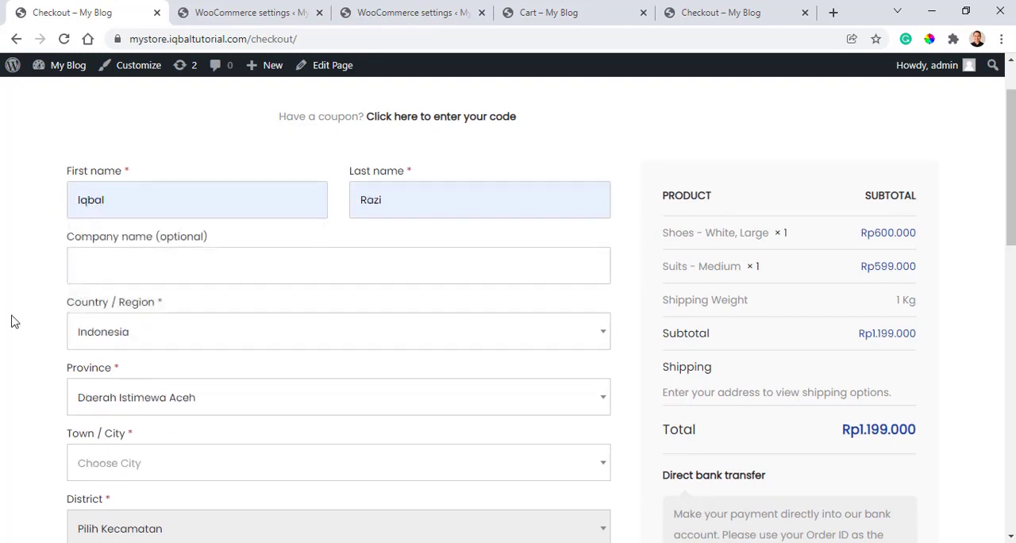
# - Set the checkout province to DKI Jakarta and the town/city to JAKARTA TIMUR
pyautogui.scroll(-2, 11, 320)
pyautogui.click(169, 267)
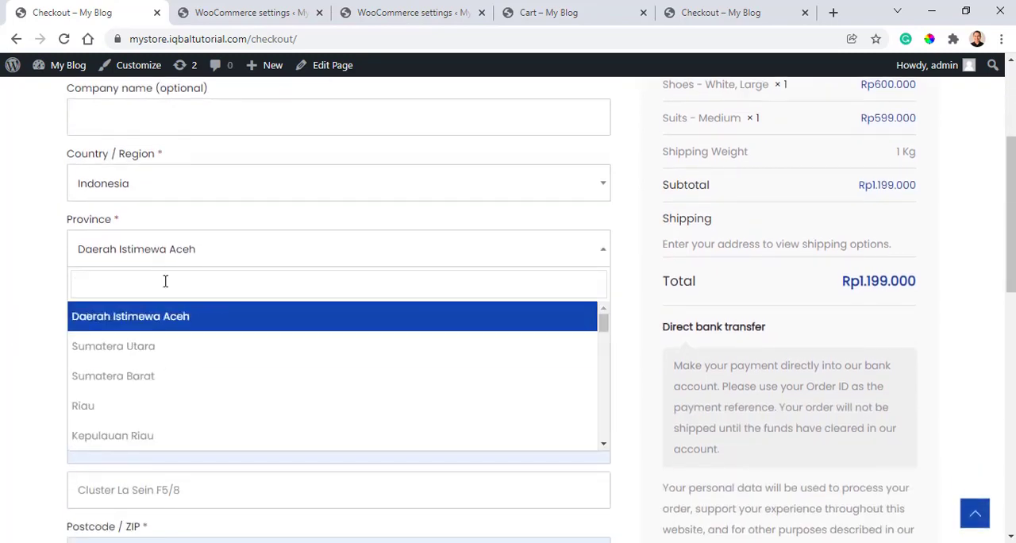
pyautogui.write('jakar')
pyautogui.click(155, 314)
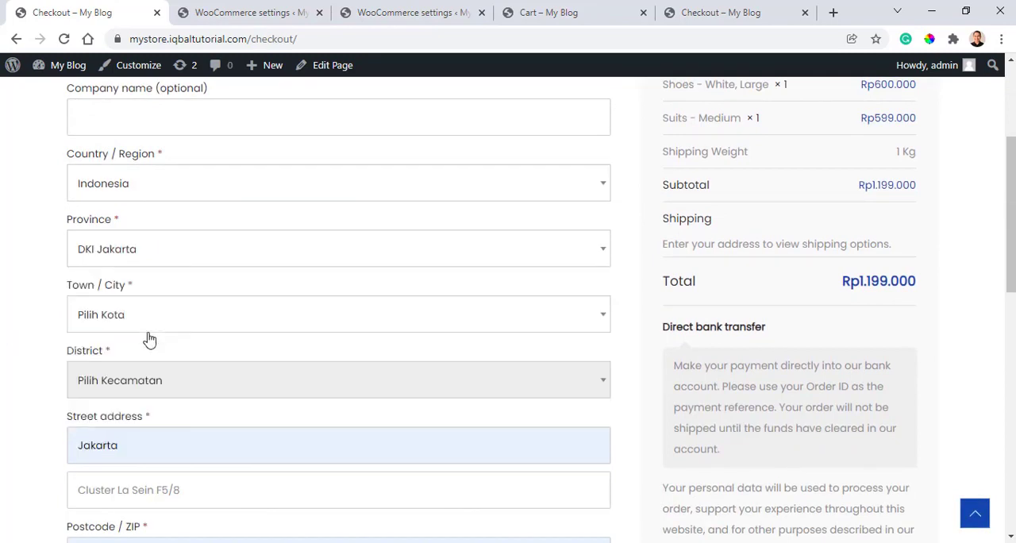
pyautogui.click(164, 331)
pyautogui.write('jaka')
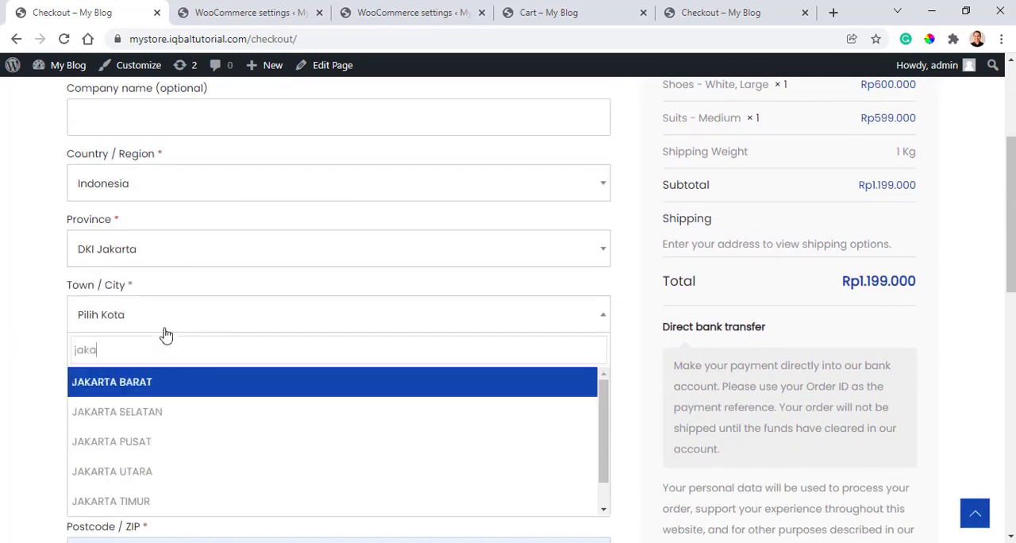
pyautogui.write('rta t')
pyautogui.click(160, 384)
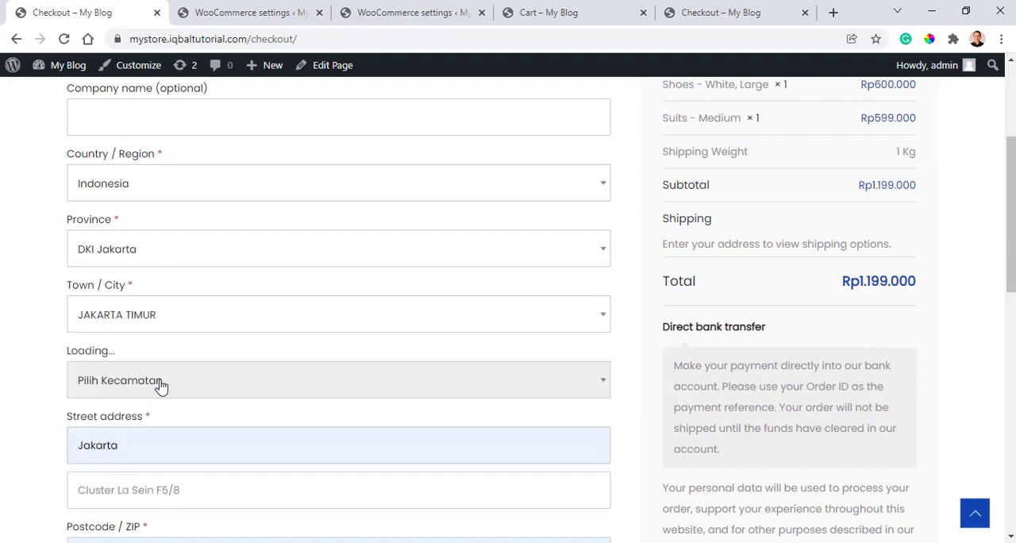
# - Set the checkout Kecamatan to CAKUNG, JAKARTA TIMUR and review the remaining billing fields and the shipping options
pyautogui.scroll(-1, 171, 397)
pyautogui.click(174, 313)
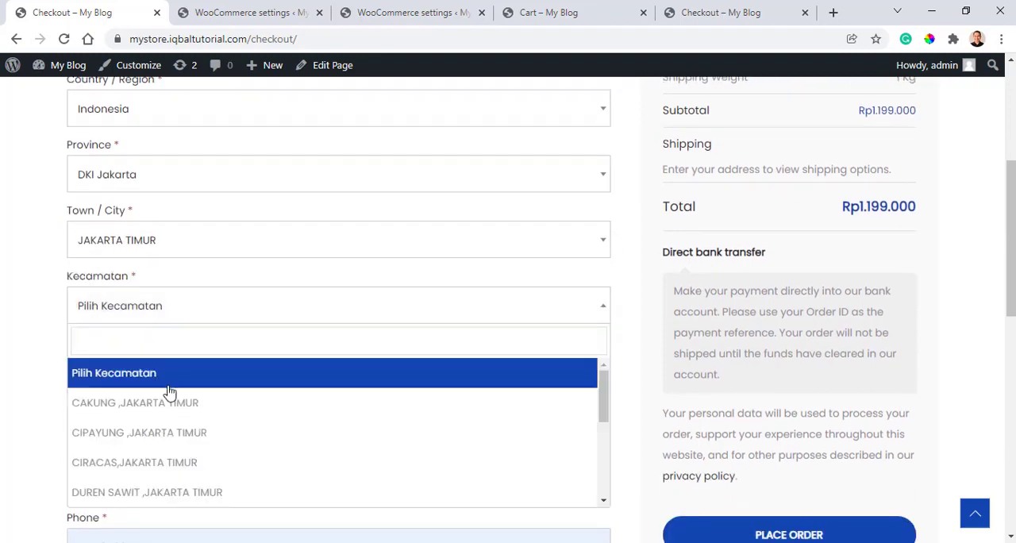
pyautogui.click(166, 400)
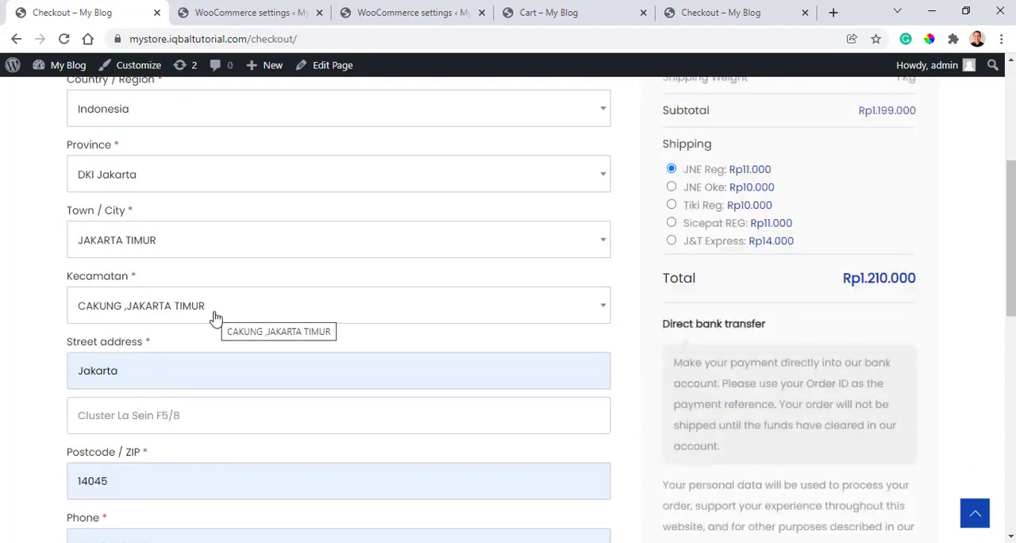
pyautogui.scroll(-2, 238, 358)
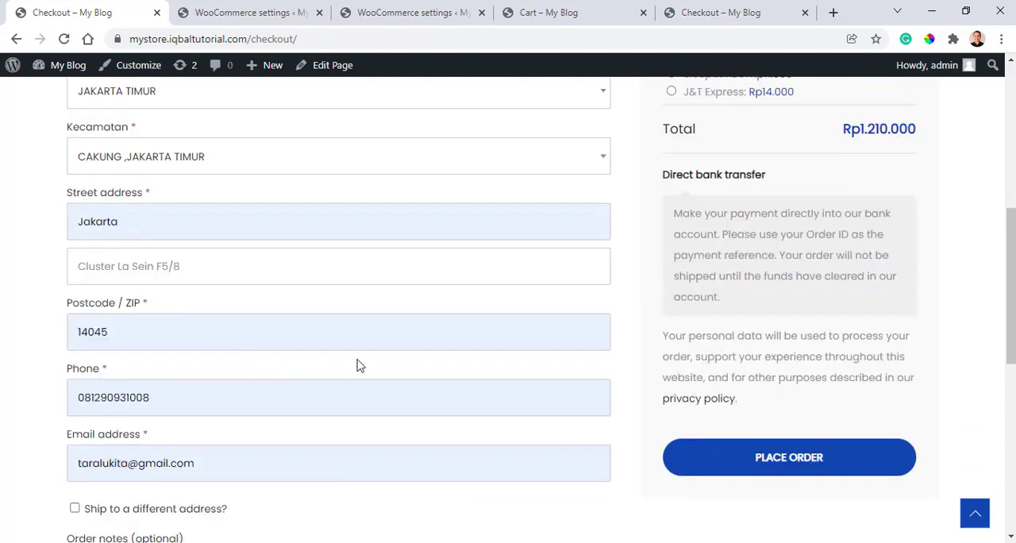
pyautogui.scroll(4, 357, 365)
pyautogui.scroll(-5, 380, 358)
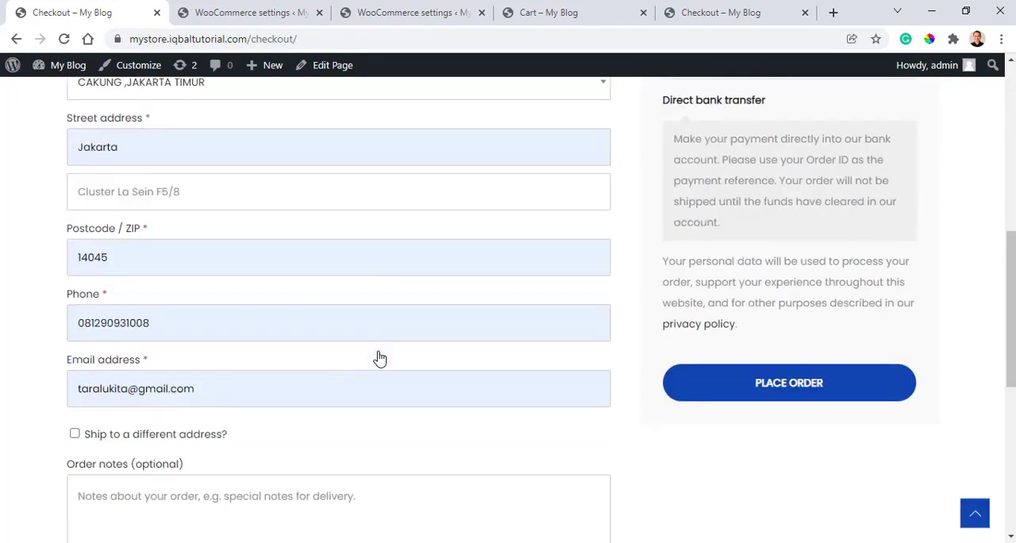
pyautogui.scroll(4, 380, 358)
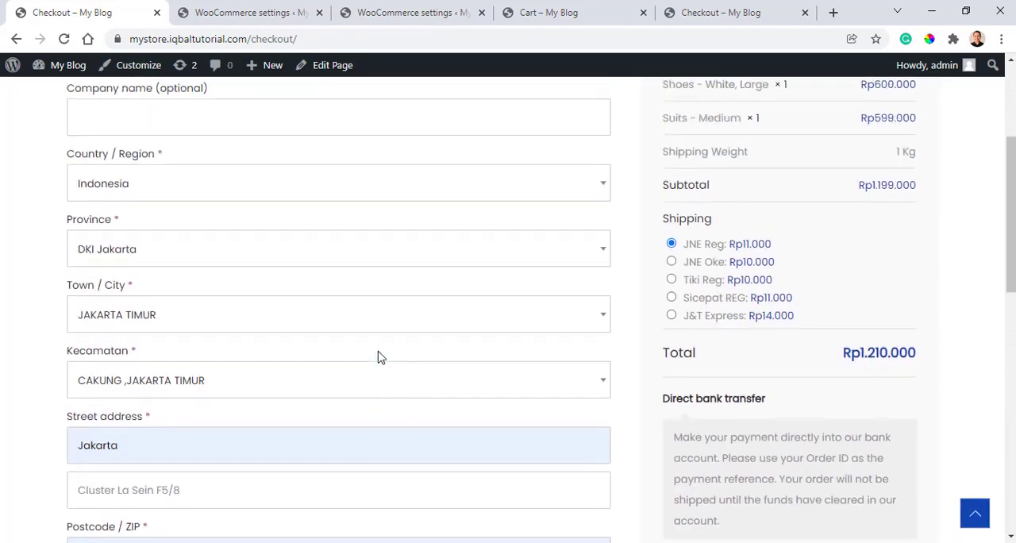
pyautogui.scroll(2, 379, 358)
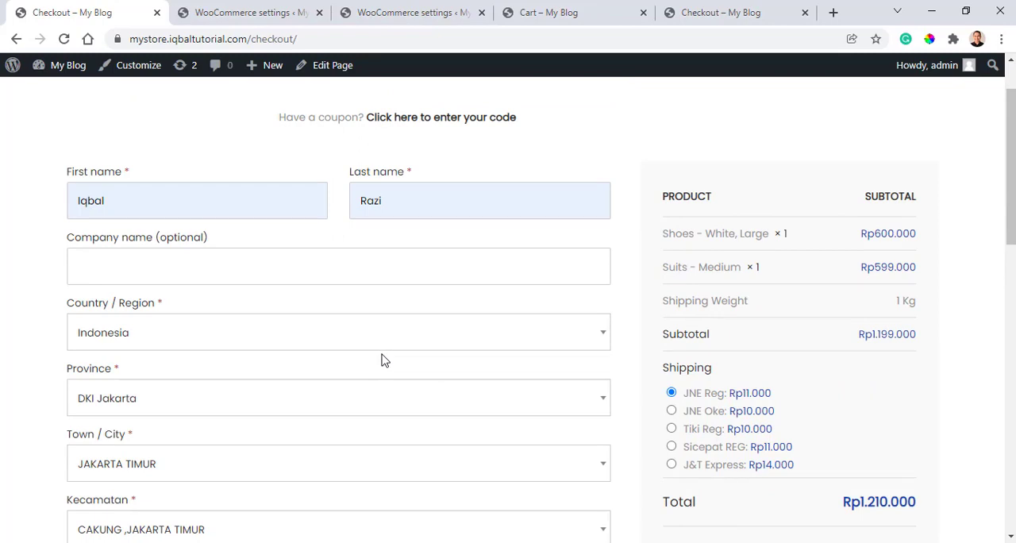
# - Compare the order total with JNE Oke and Tiki Reg shipping, then reselect JNE Reg
pyautogui.click(671, 411)
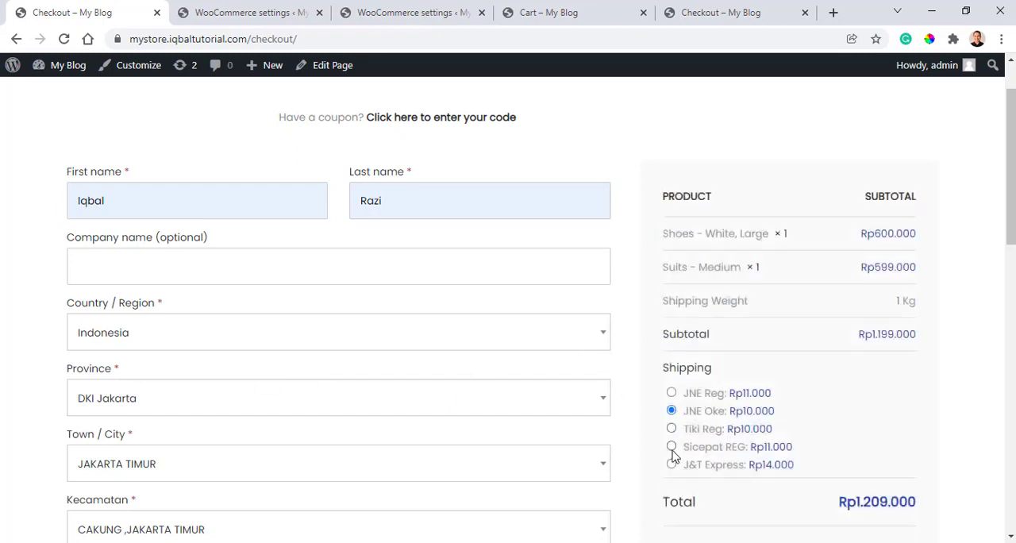
pyautogui.click(672, 430)
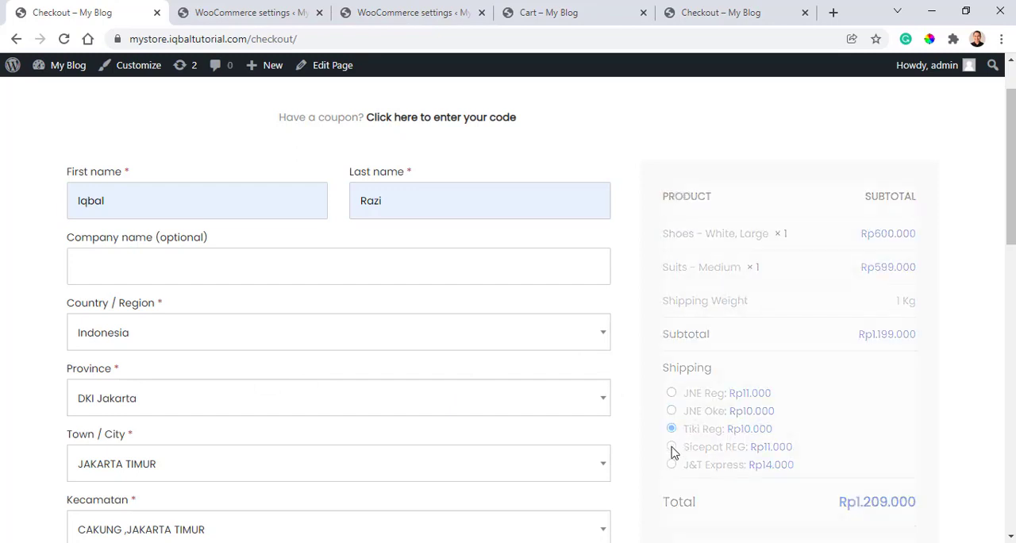
pyautogui.click(672, 394)
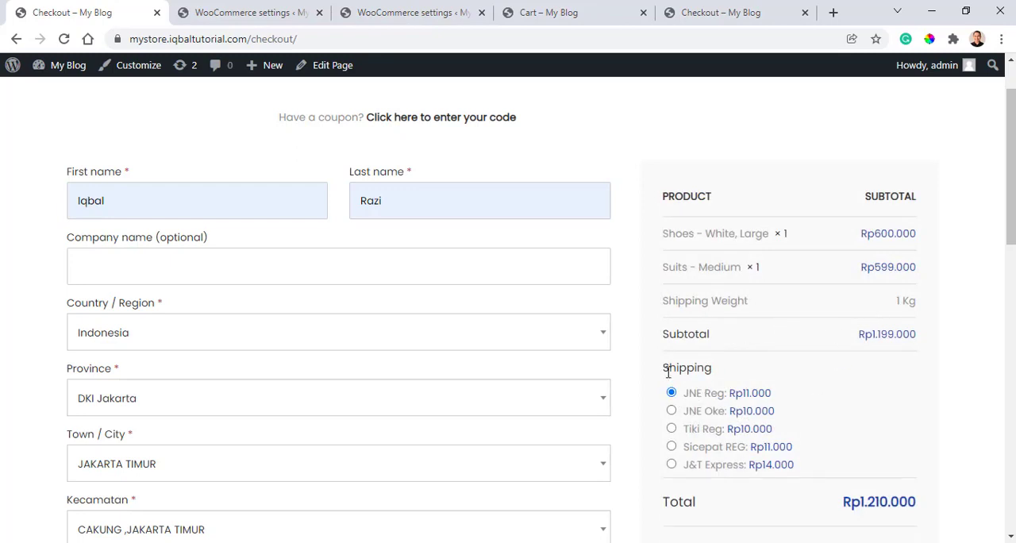
pyautogui.scroll(-3, 846, 488)
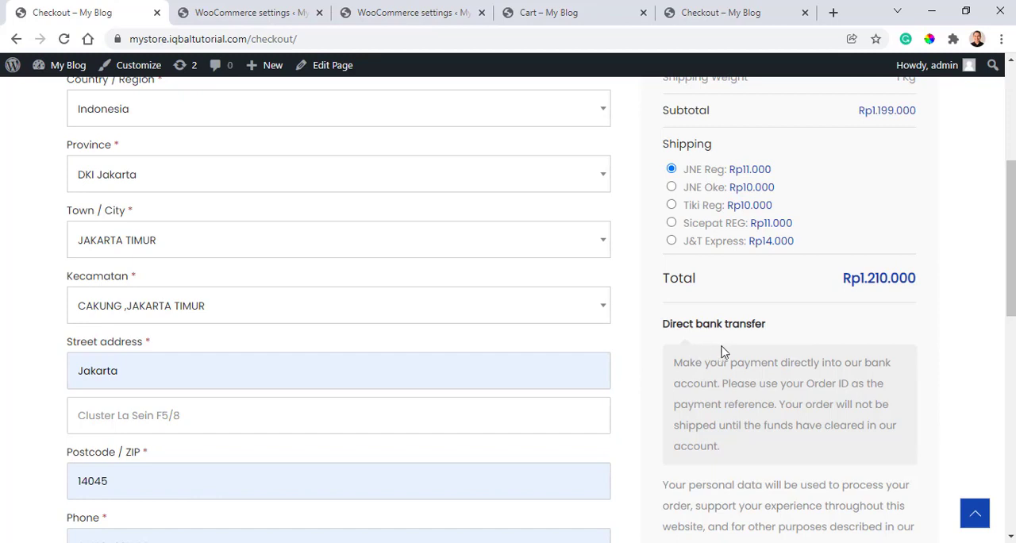
pyautogui.scroll(3, 724, 351)
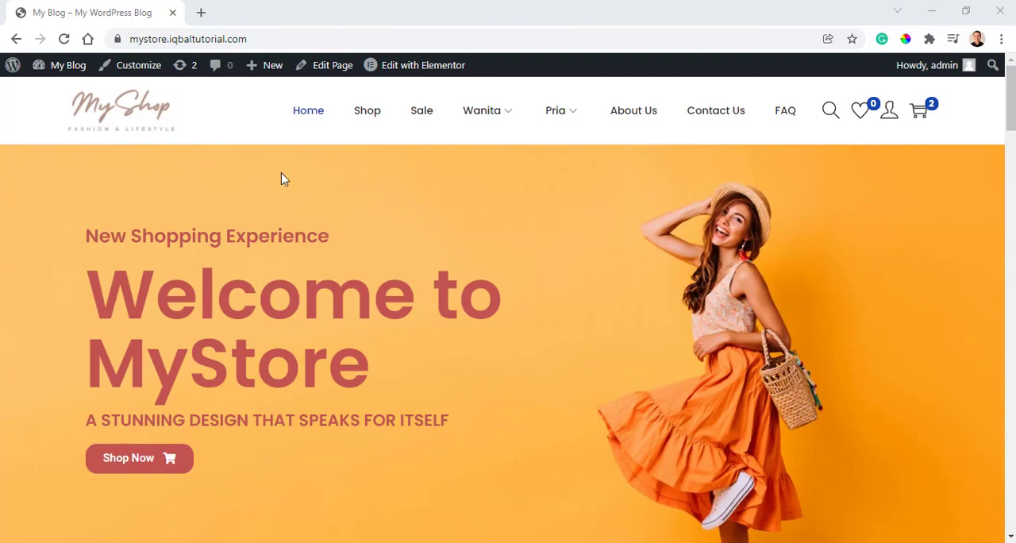
# - Open the Duitku website in a new browser tab and examine its home page down to the footer
pyautogui.click(201, 13)
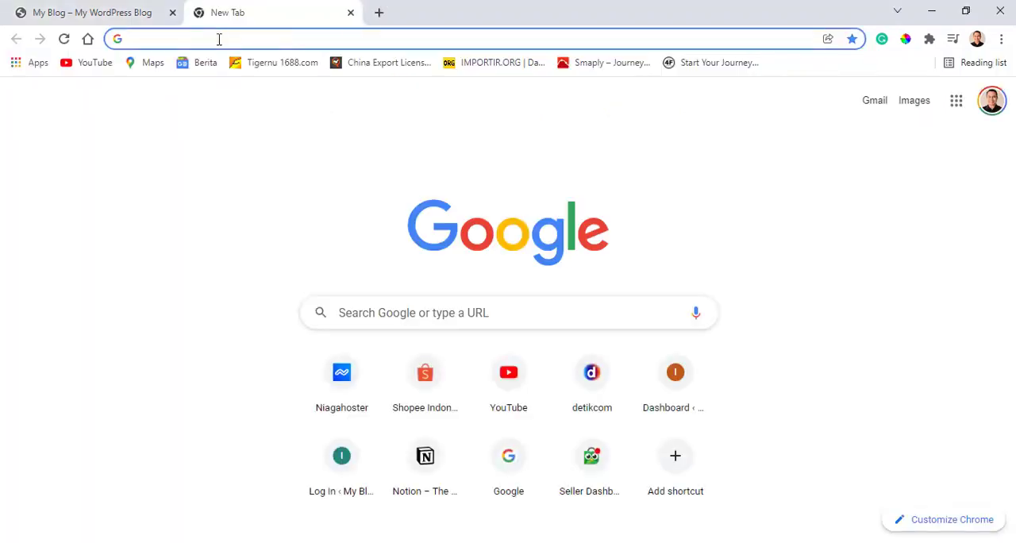
pyautogui.write('dui')
pyautogui.press('Return')
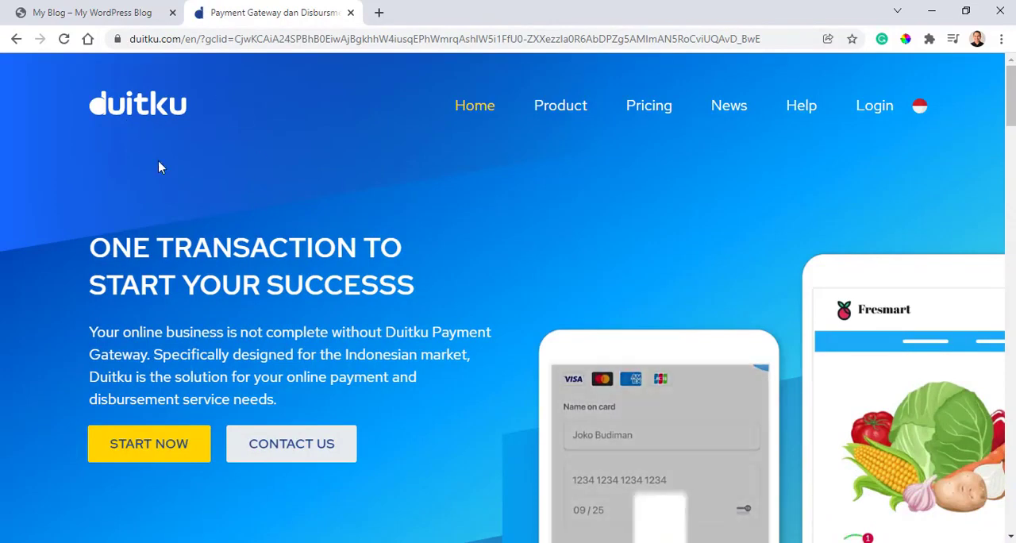
pyautogui.scroll(-2, 158, 160)
pyautogui.scroll(-8, 158, 160)
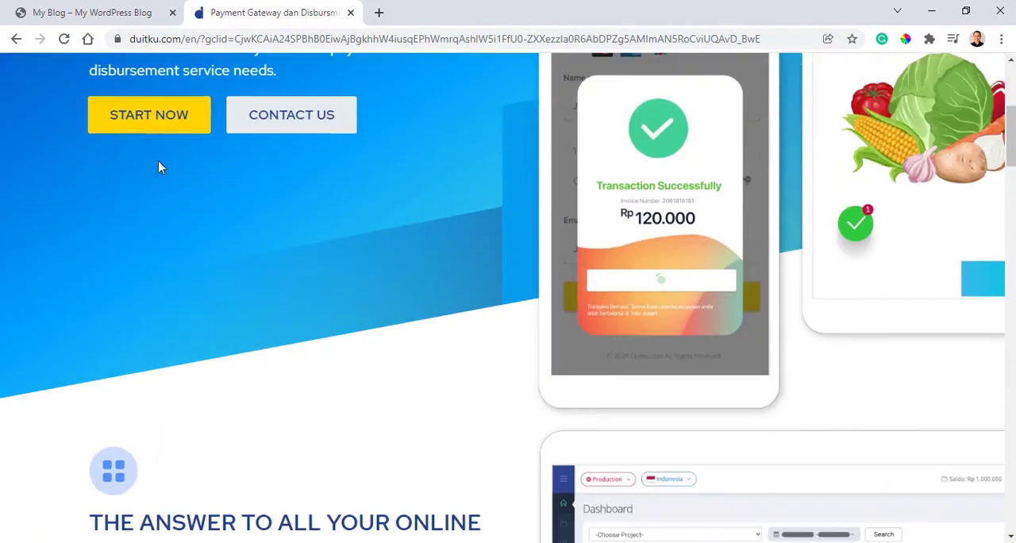
pyautogui.scroll(-13, 159, 167)
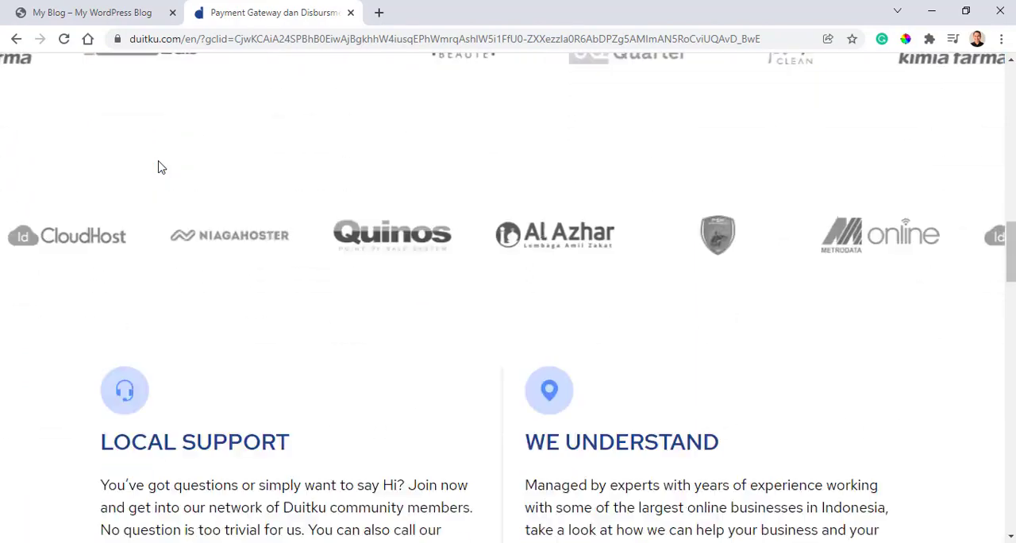
pyautogui.scroll(-12, 159, 167)
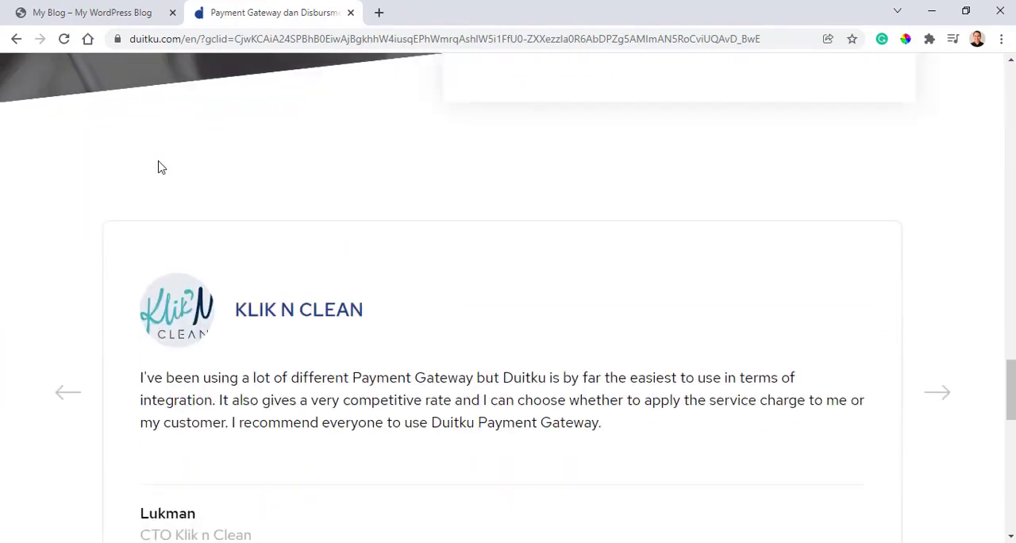
pyautogui.scroll(-3, 159, 161)
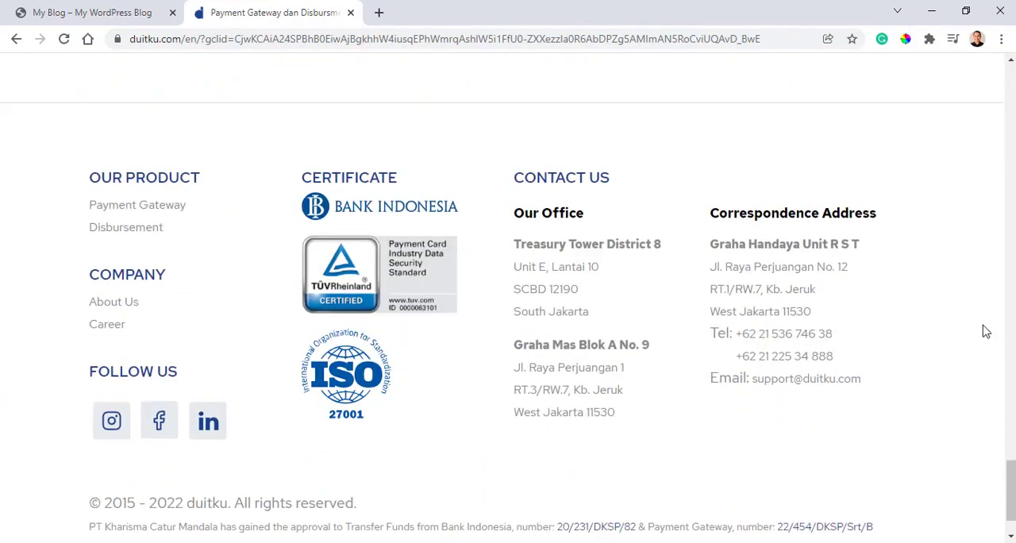
pyautogui.moveTo(1011, 488); pyautogui.dragTo(1010, 76)
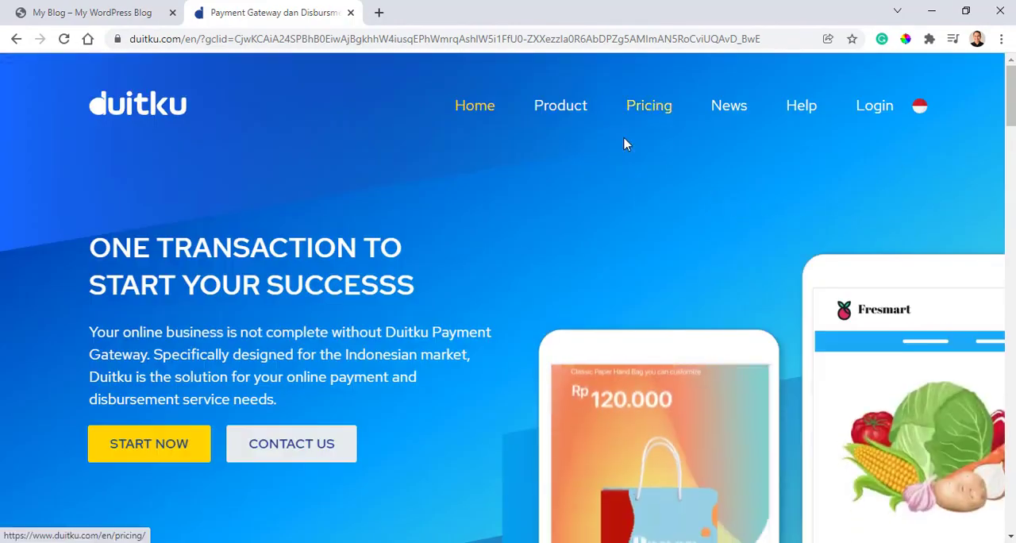
# - Open Duitku's pricing page and examine the payment gateway fees for credit cards, virtual accounts and retail stores
pyautogui.click(640, 112)
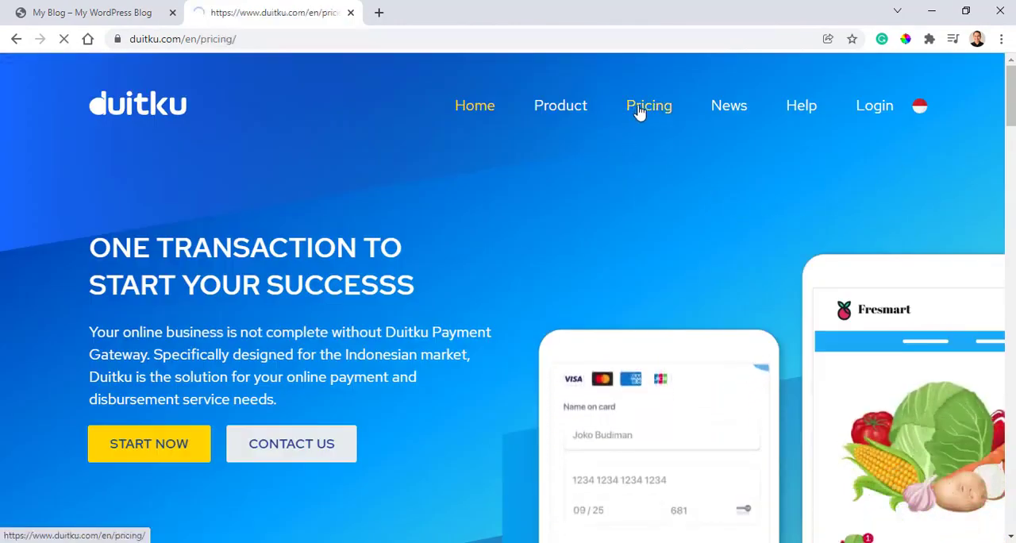
pyautogui.scroll(-3, 510, 212)
pyautogui.scroll(-5, 510, 212)
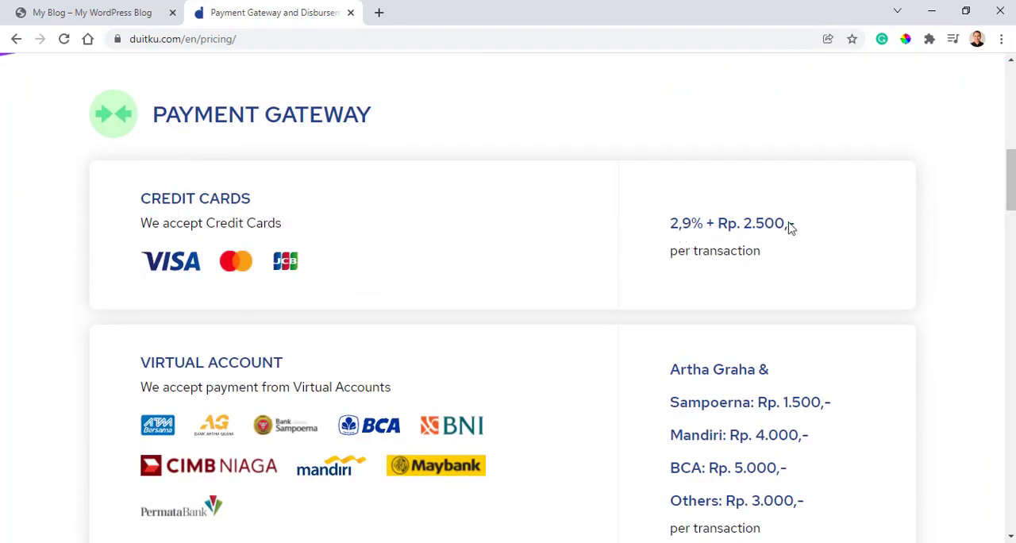
pyautogui.scroll(-1, 588, 259)
pyautogui.scroll(-2, 588, 259)
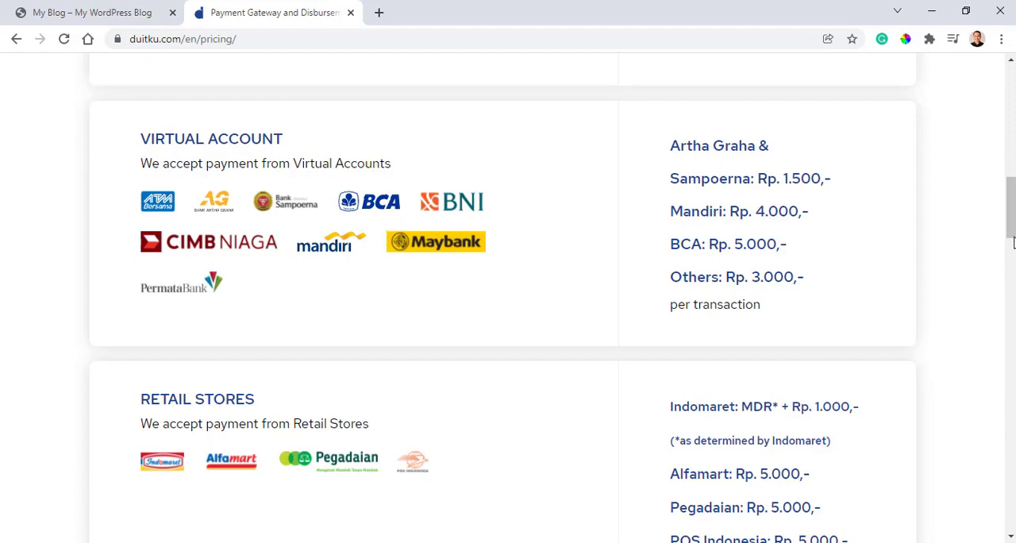
pyautogui.moveTo(1014, 242); pyautogui.dragTo(1013, 119)
pyautogui.moveTo(738, 111)
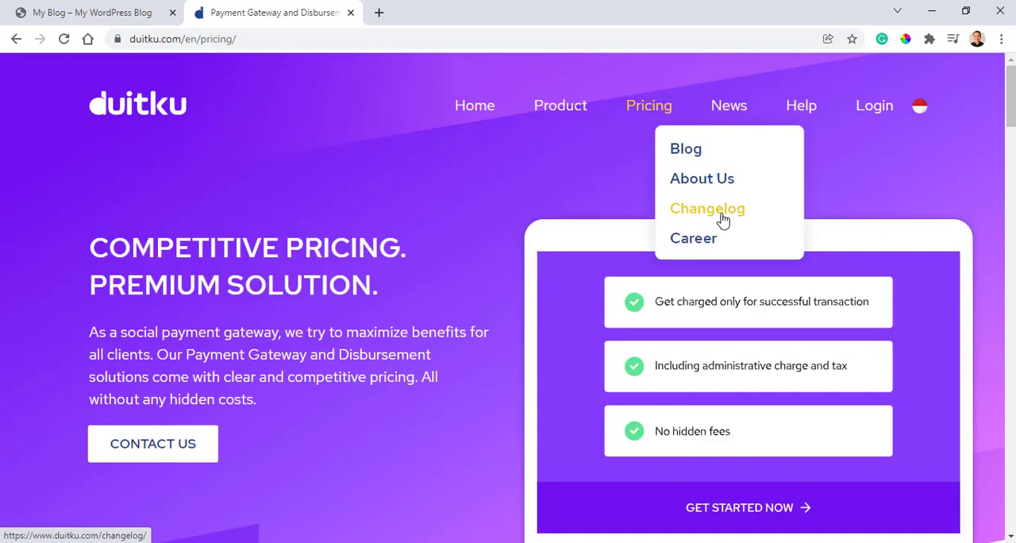
pyautogui.moveTo(792, 112)
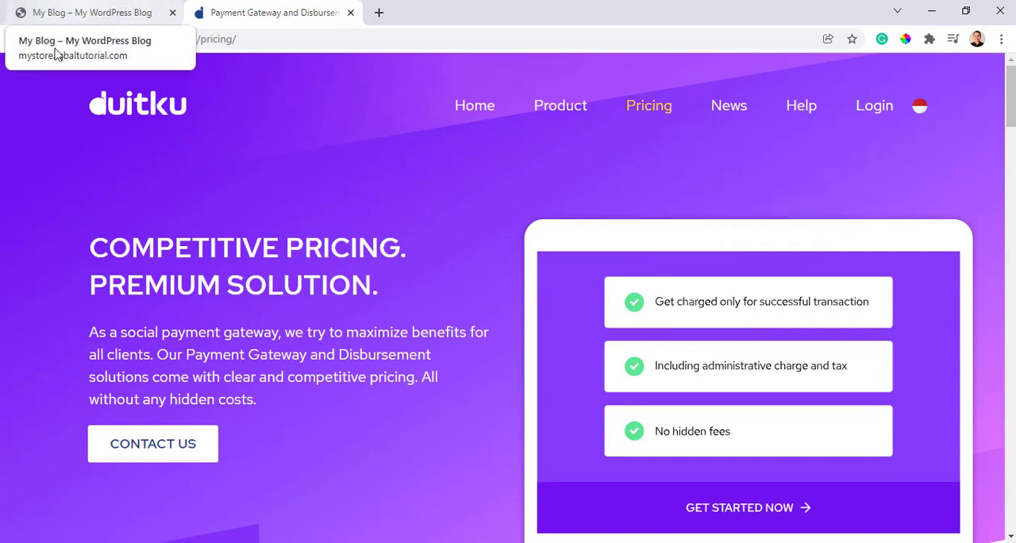
# - Return to the store's browser tab and go through the WordPress dashboard and installed plugins to the Add Plugins page
pyautogui.click(70, 11)
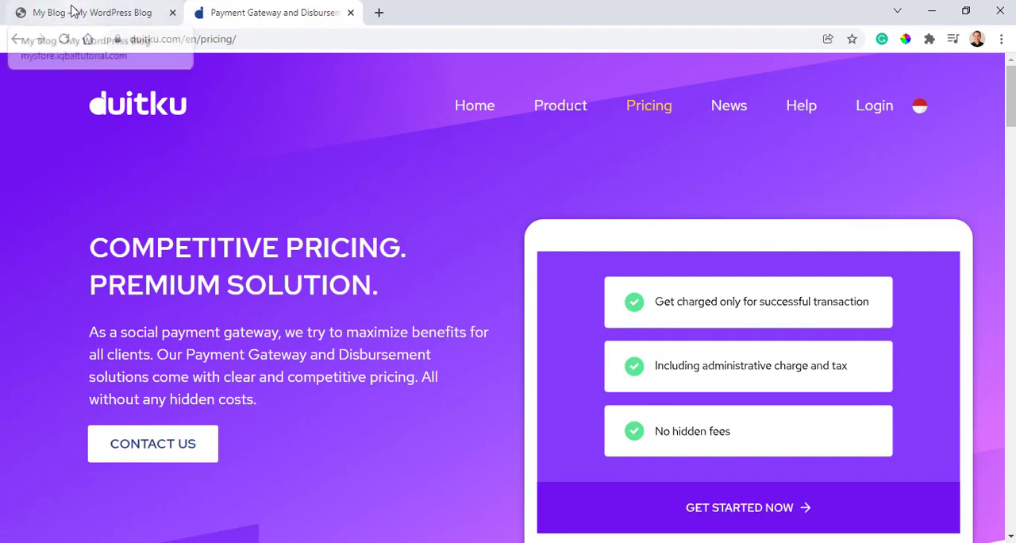
pyautogui.moveTo(70, 66)
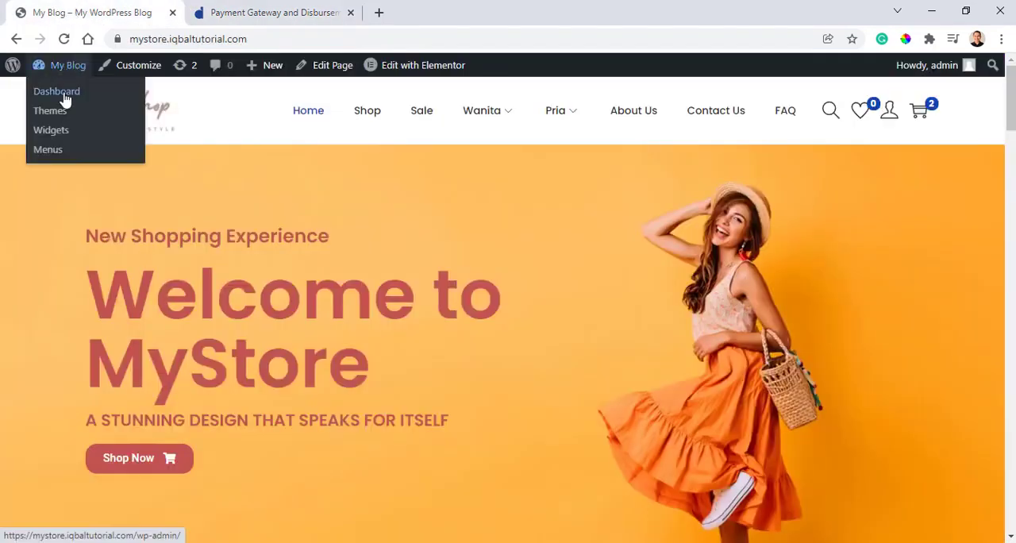
pyautogui.click(65, 99)
pyautogui.scroll(-2, 32, 262)
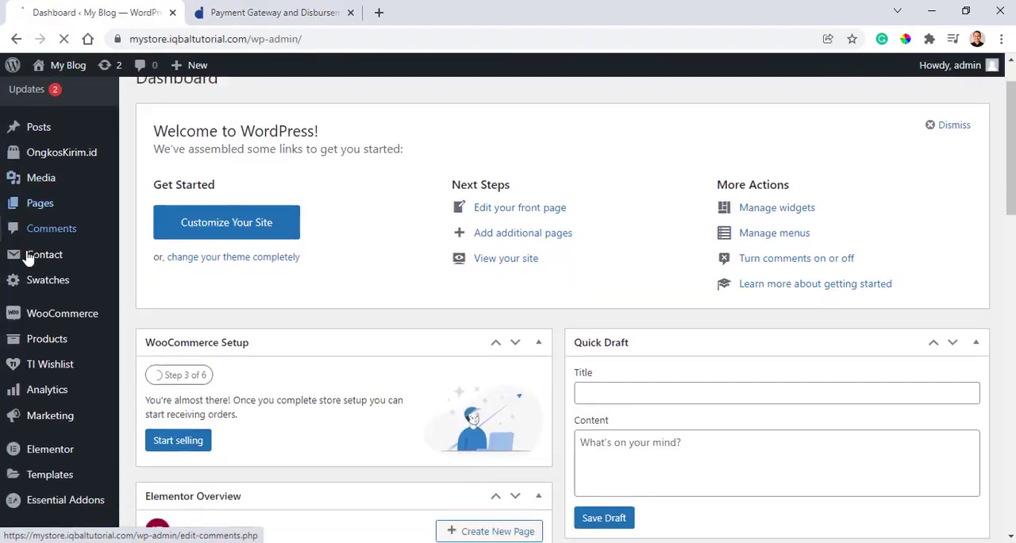
pyautogui.scroll(-3, 36, 333)
pyautogui.moveTo(39, 397)
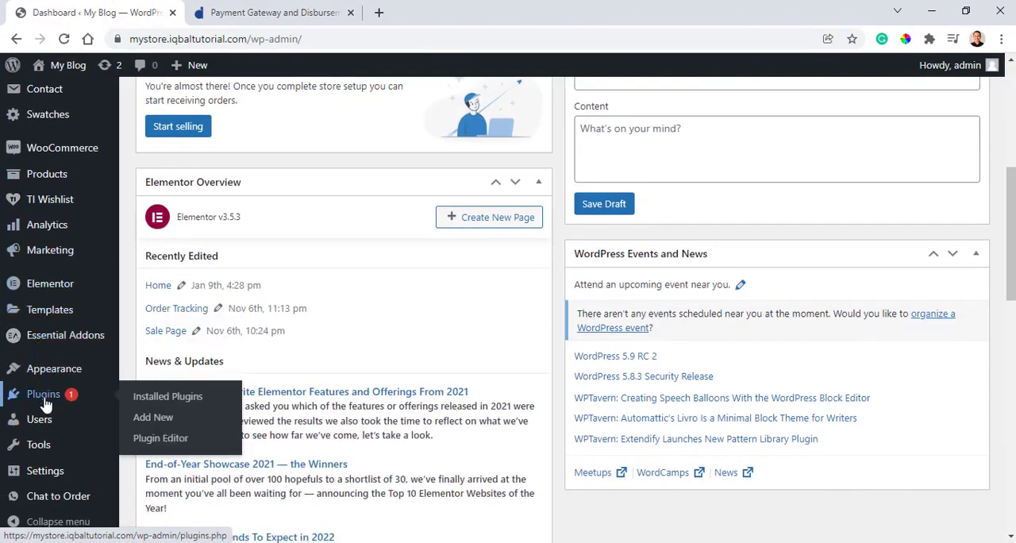
pyautogui.click(146, 403)
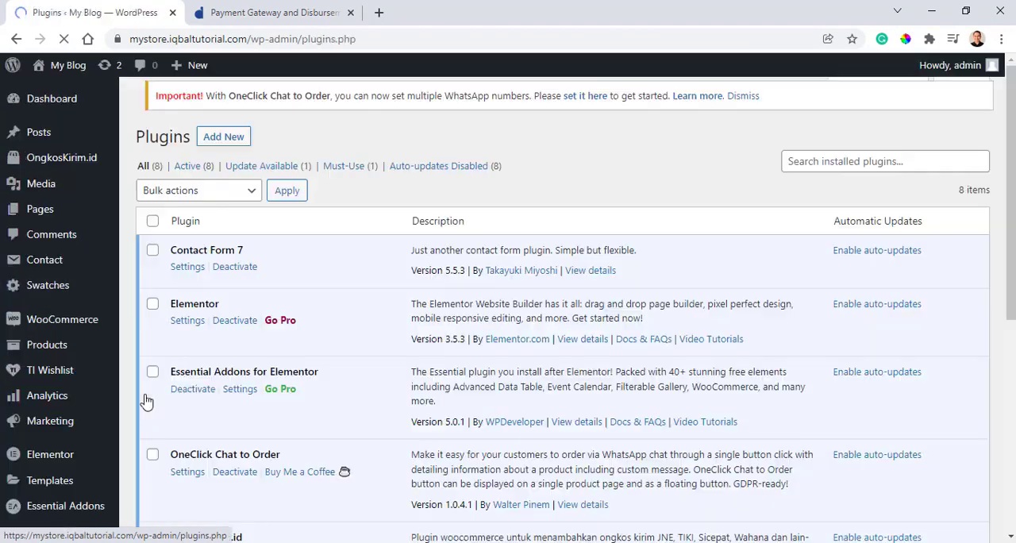
pyautogui.click(225, 105)
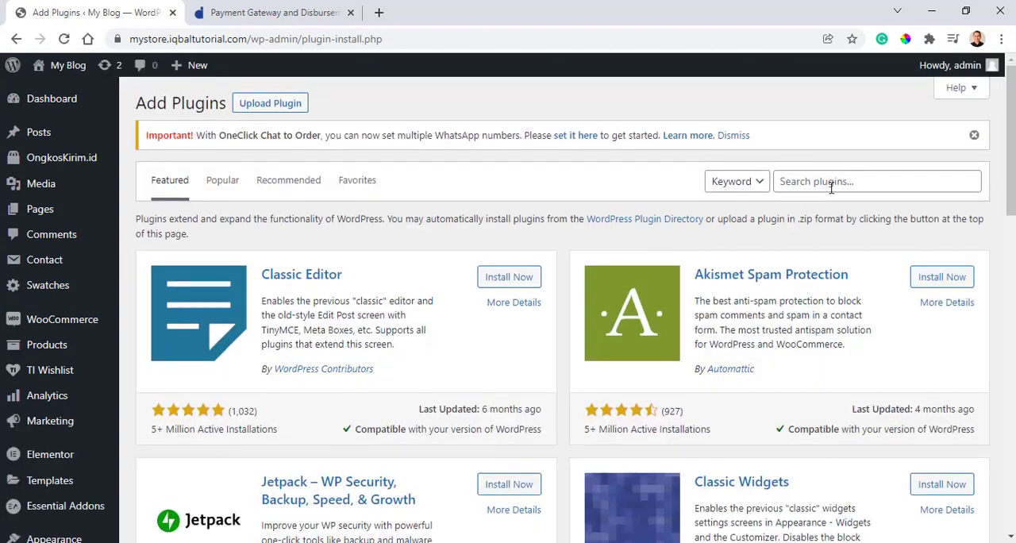
# - Search the plugin directory for duitku
pyautogui.click(831, 187)
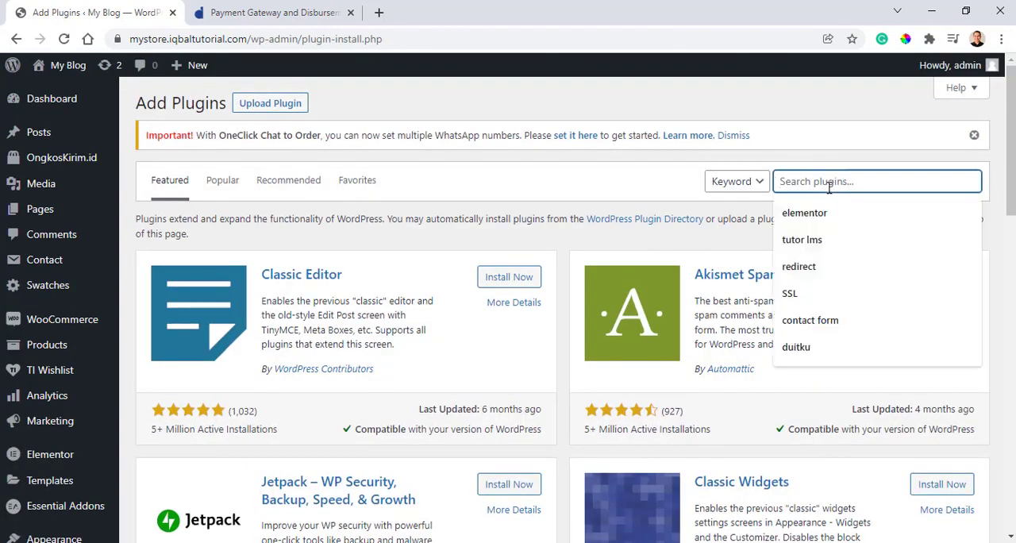
pyautogui.write('d')
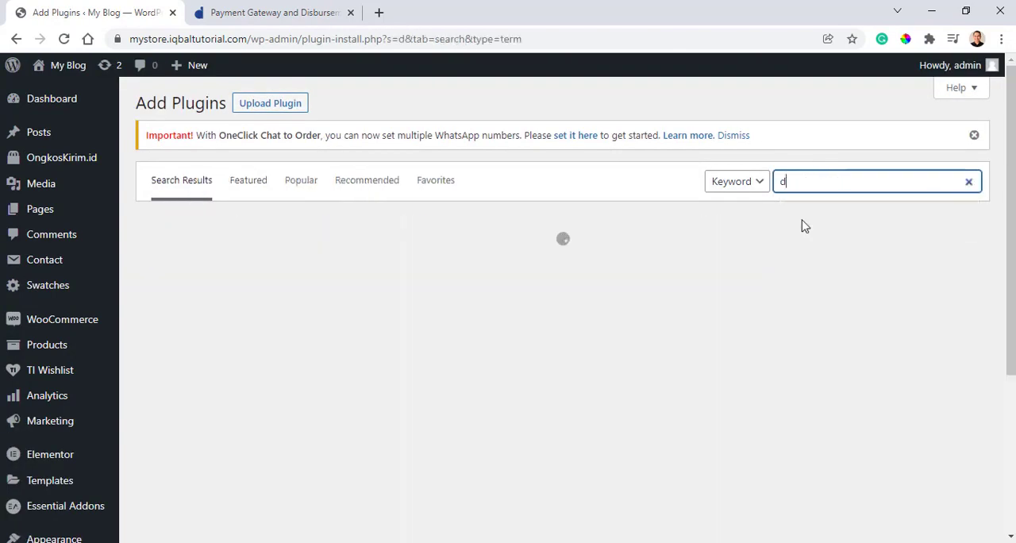
pyautogui.write('i')
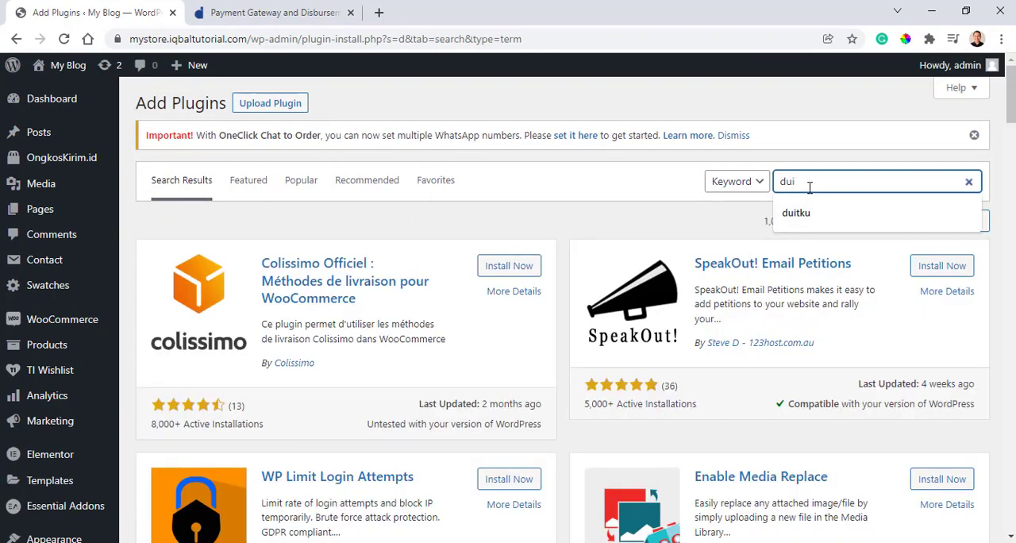
pyautogui.write('tku')
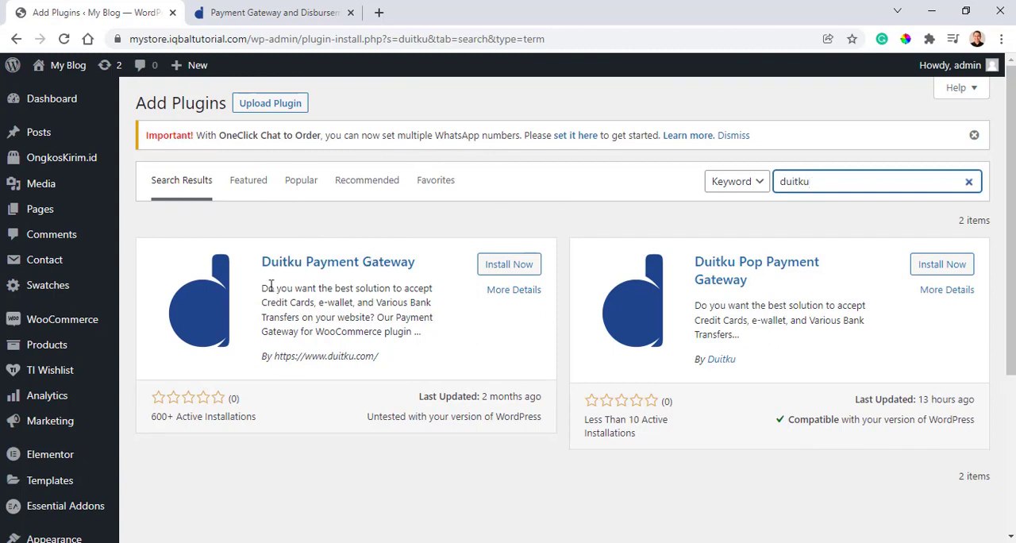
# - Install and activate the Duitku Payment Gateway plugin and check its entry in the installed plugins list
pyautogui.click(505, 266)
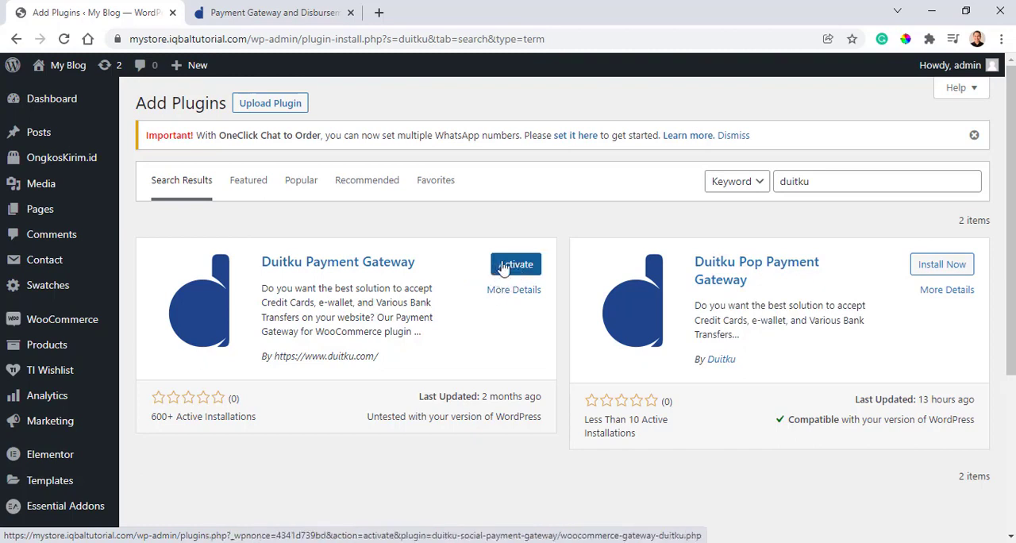
pyautogui.click(503, 269)
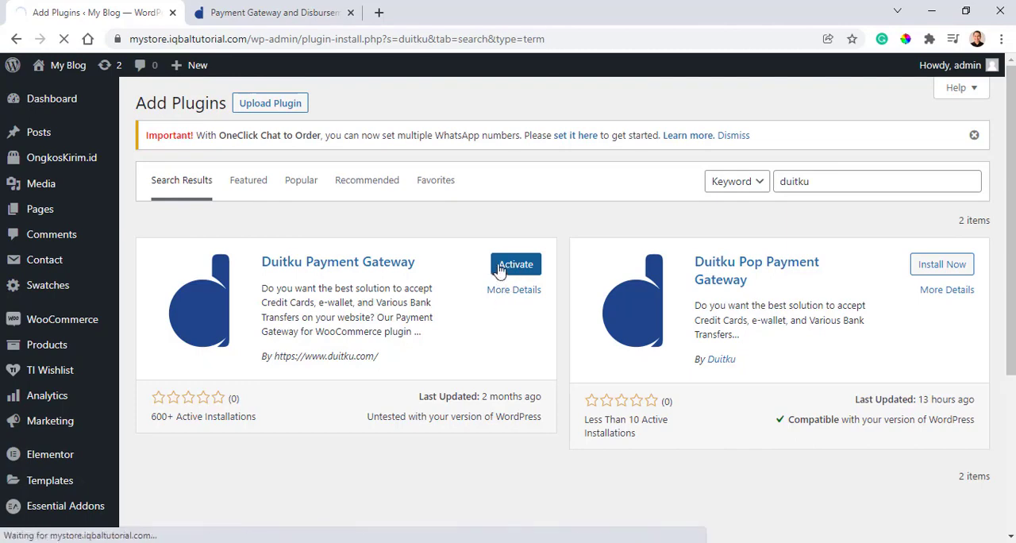
pyautogui.scroll(-2, 388, 258)
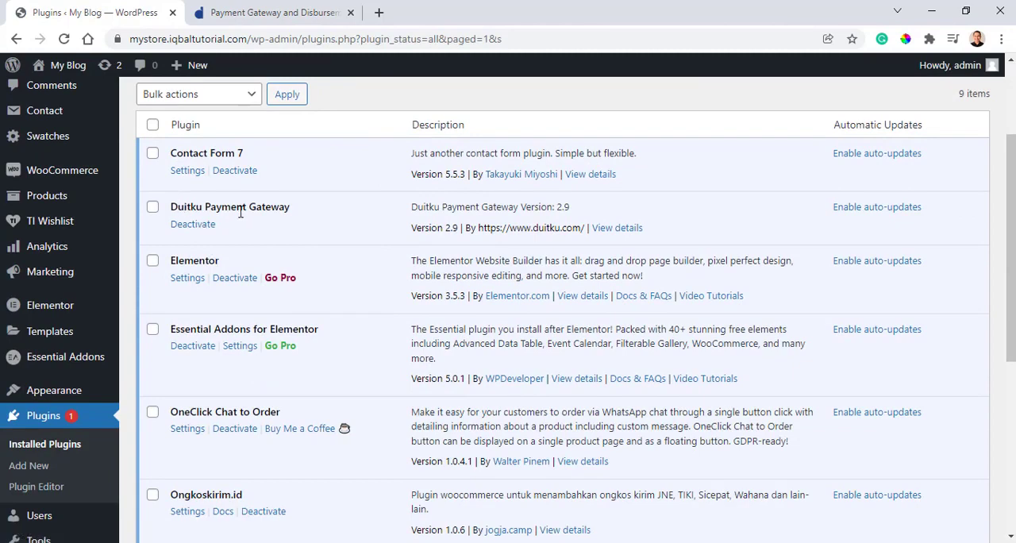
# - Open the Duitku Global Configuration page in the WooCommerce settings
pyautogui.scroll(2, 235, 230)
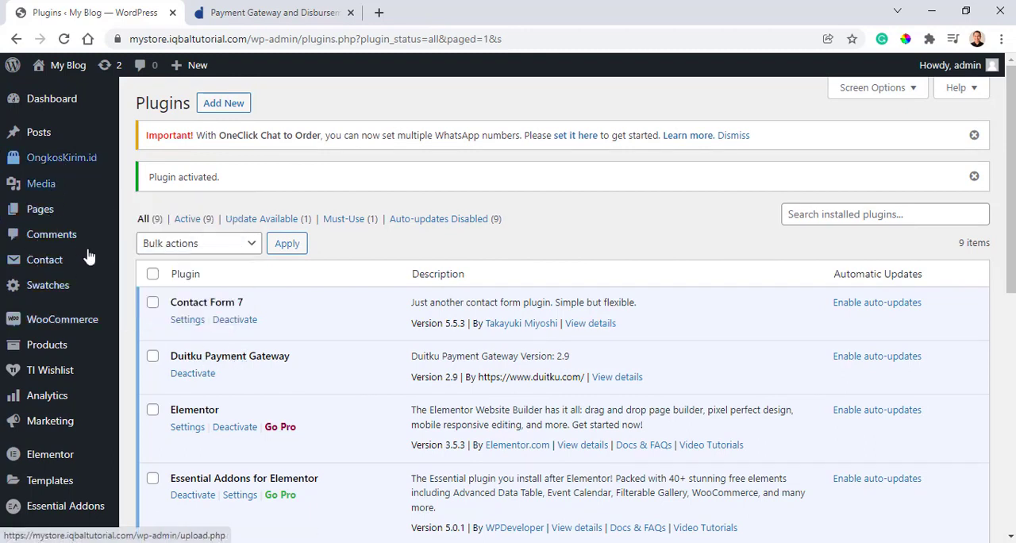
pyautogui.moveTo(68, 326)
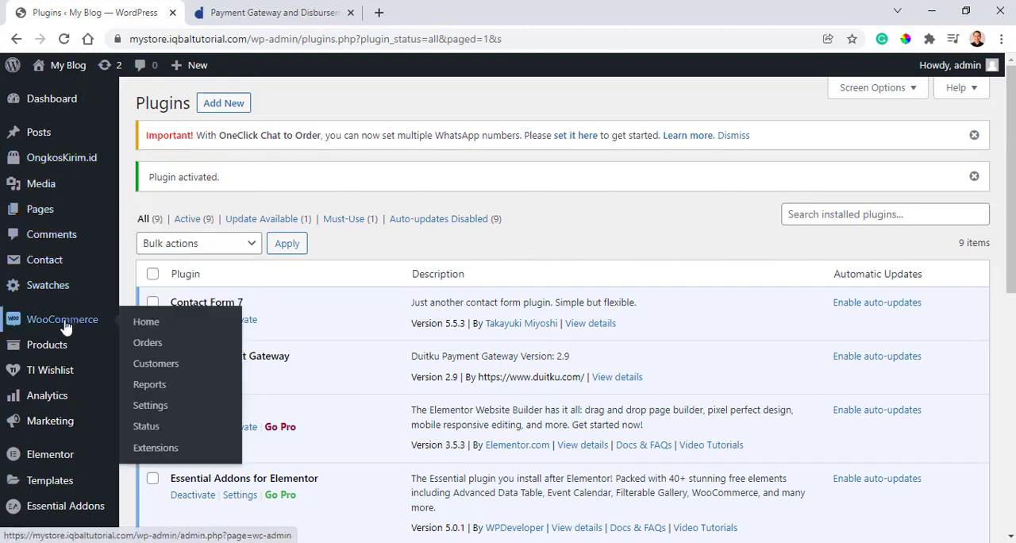
pyautogui.click(152, 410)
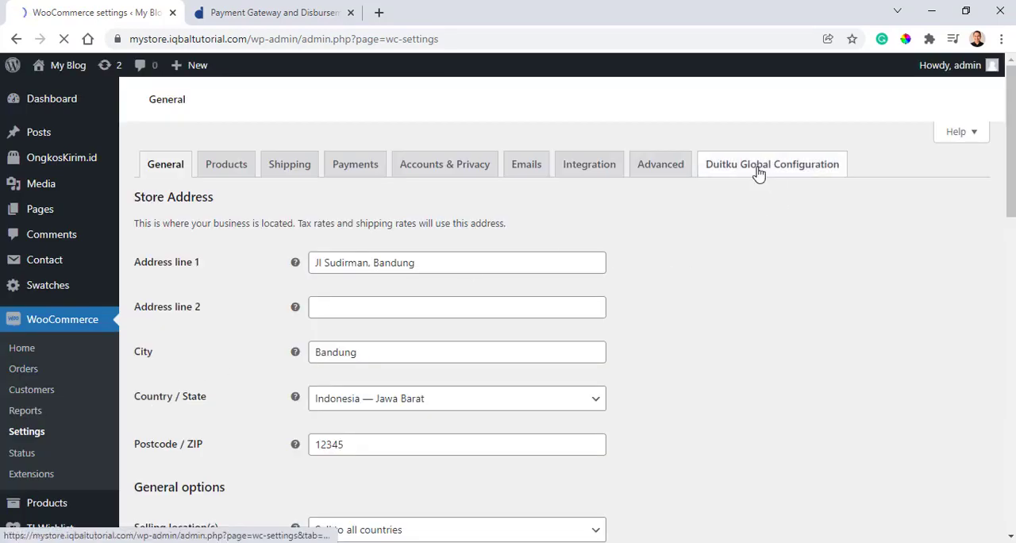
pyautogui.click(790, 160)
pyautogui.scroll(-3, 656, 253)
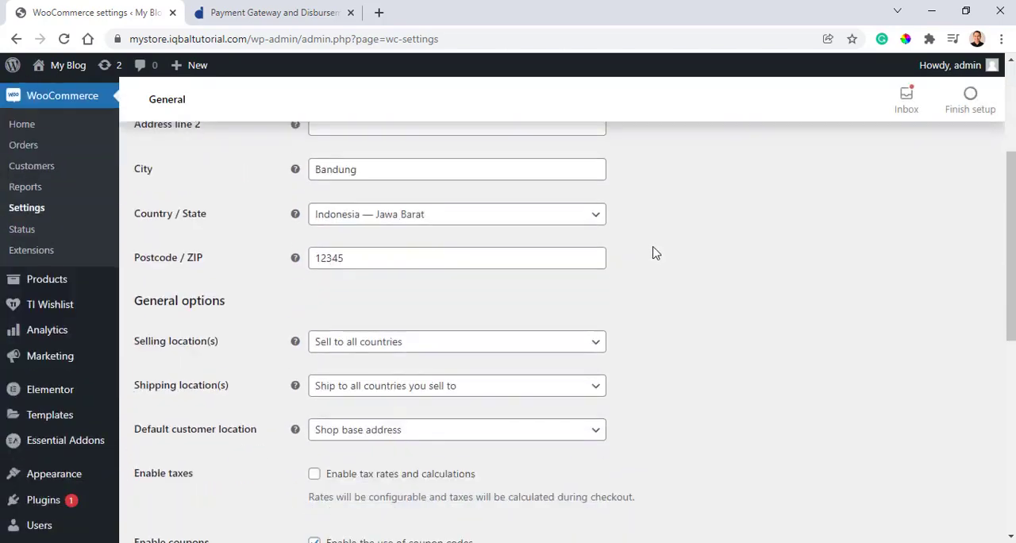
pyautogui.scroll(3, 656, 252)
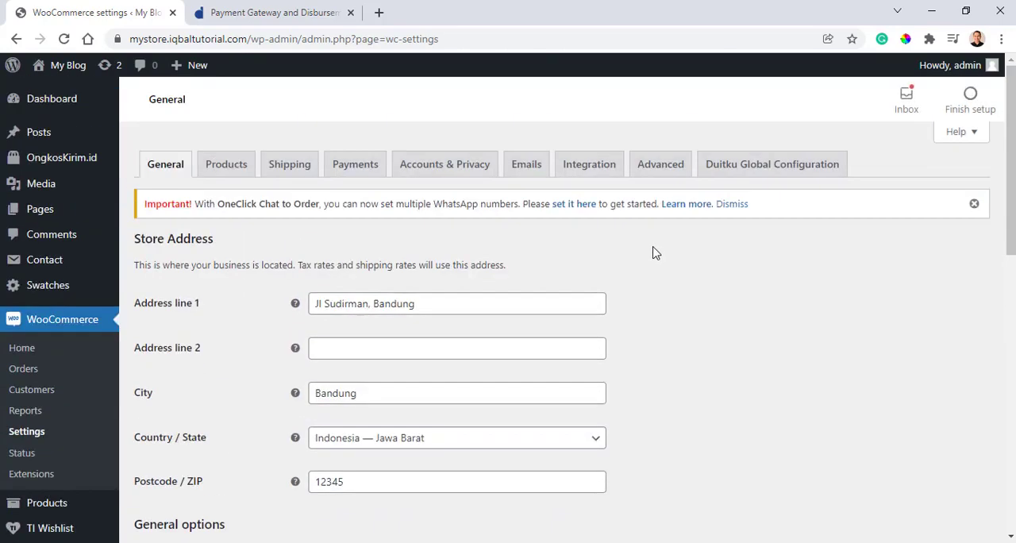
pyautogui.click(760, 169)
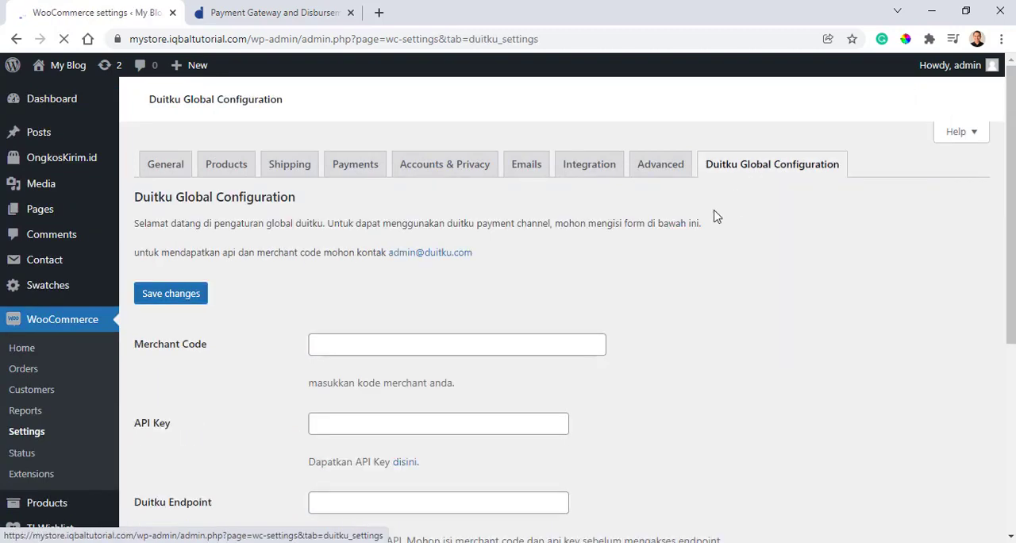
# - Examine the Duitku configuration fields, from Merchant Code and API Key through Endpoint, Prefix and Credential Code to Duitku Debug
pyautogui.scroll(-1, 612, 257)
pyautogui.scroll(-2, 615, 266)
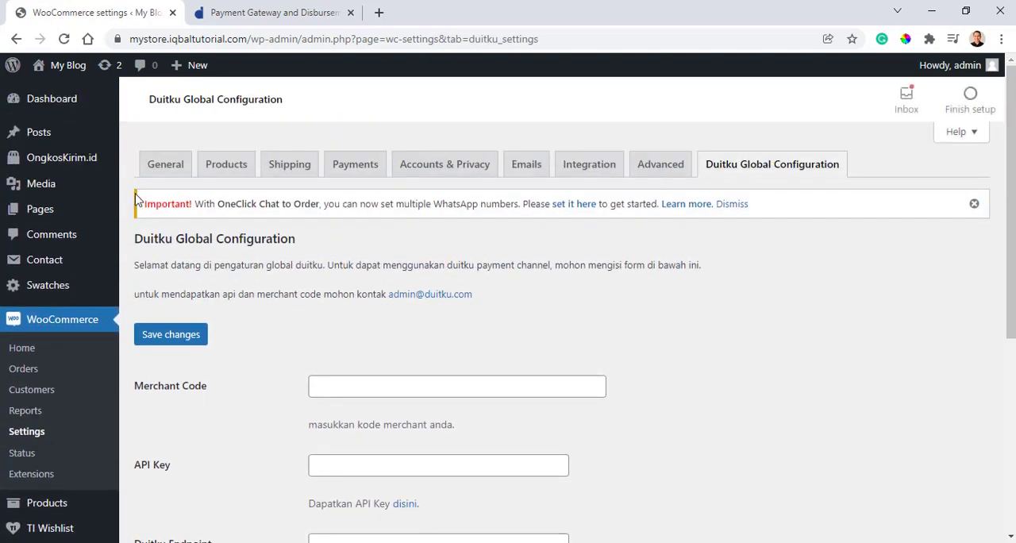
pyautogui.scroll(-1, 148, 302)
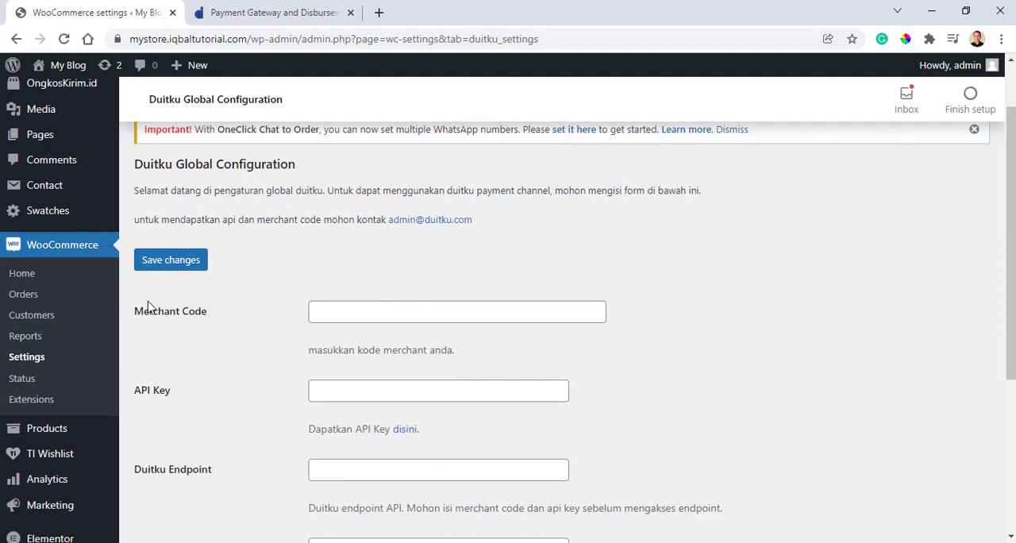
pyautogui.scroll(-1, 155, 316)
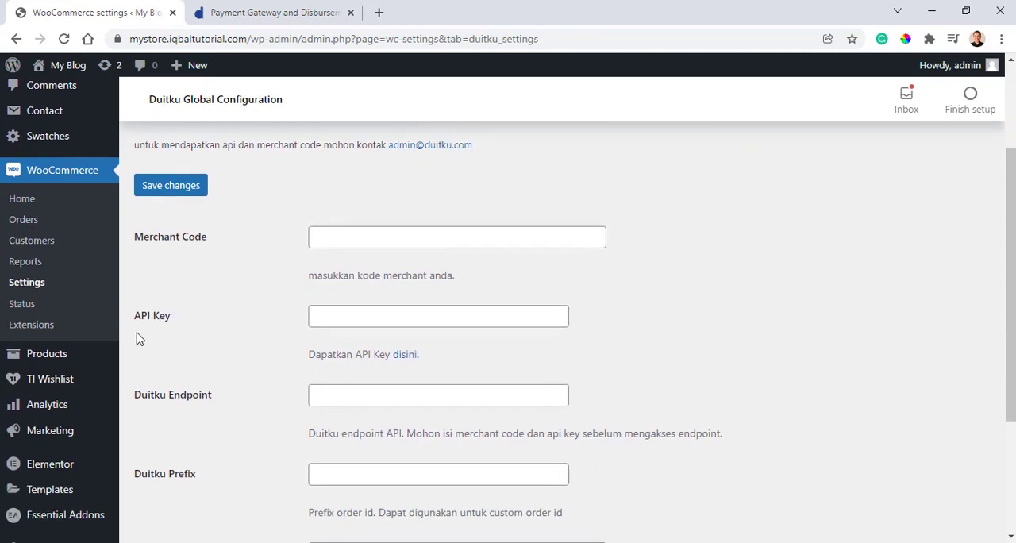
pyautogui.scroll(-2, 139, 338)
pyautogui.scroll(-1, 146, 270)
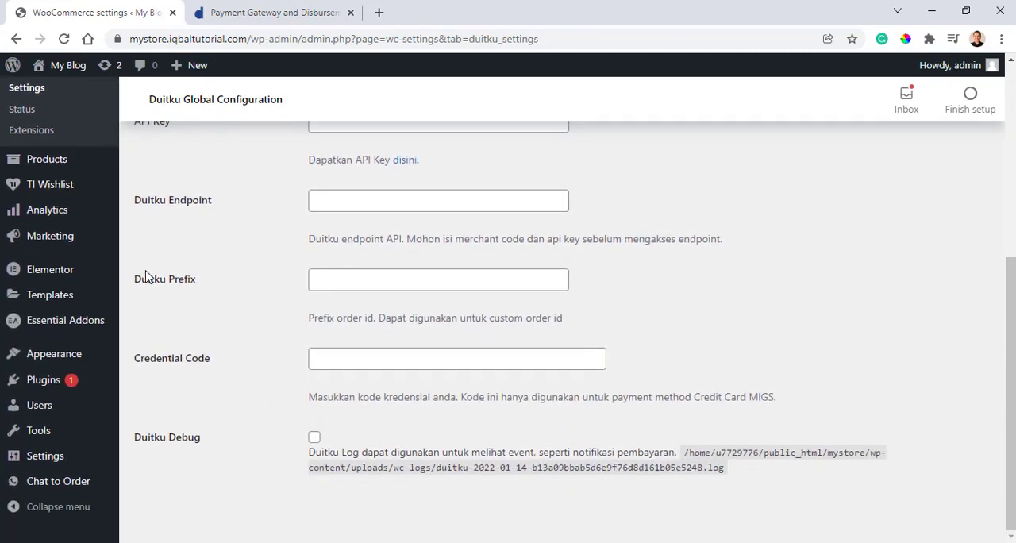
pyautogui.scroll(5, 145, 276)
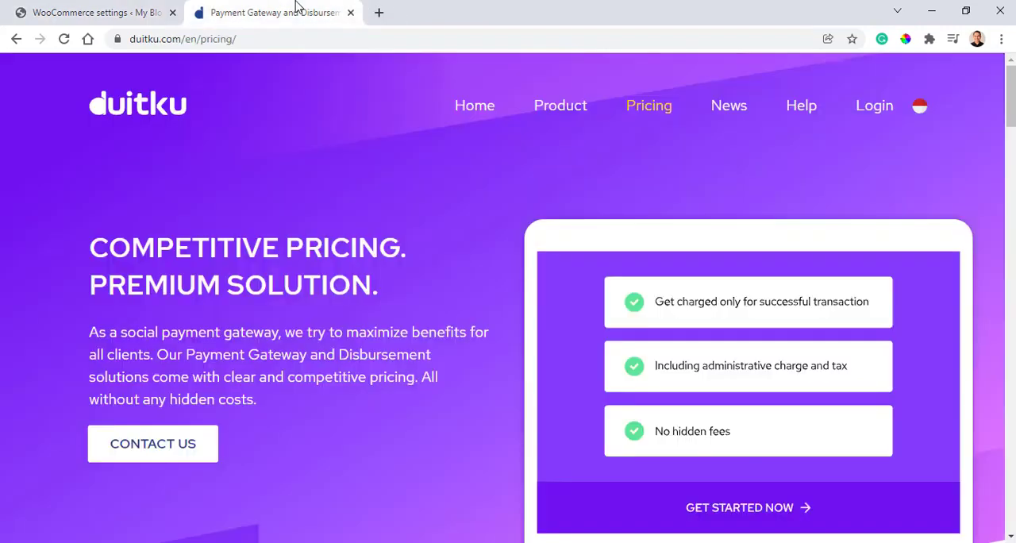
# - Switch to the Duitku website, open its merchant login and sign in with the account's email and password
pyautogui.click(288, 13)
pyautogui.click(875, 107)
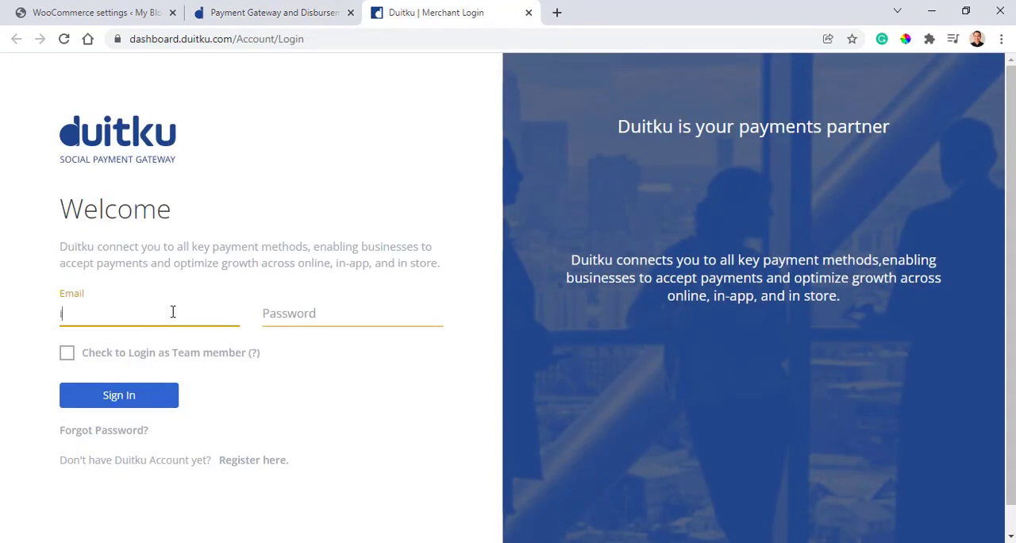
pyautogui.write('iqb')
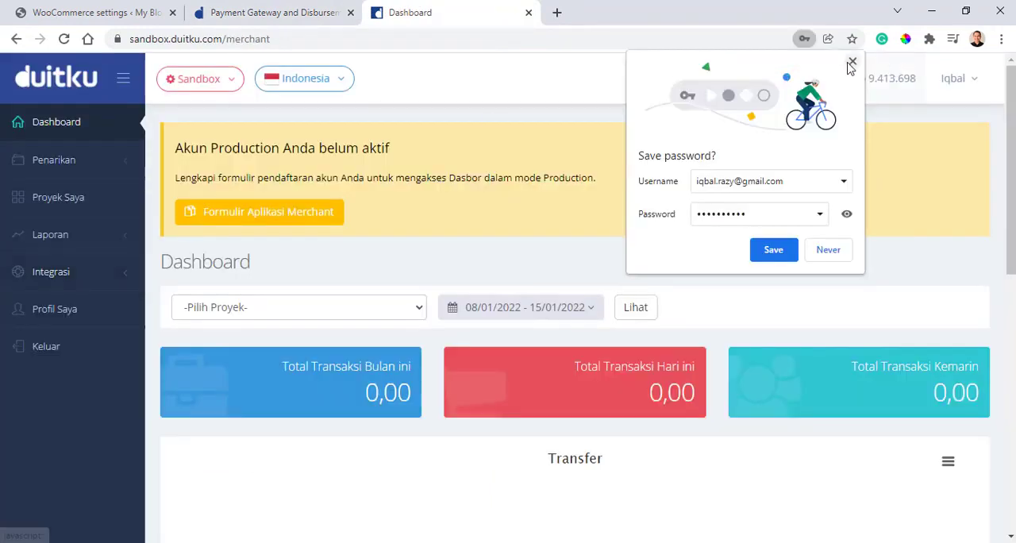
pyautogui.click(854, 63)
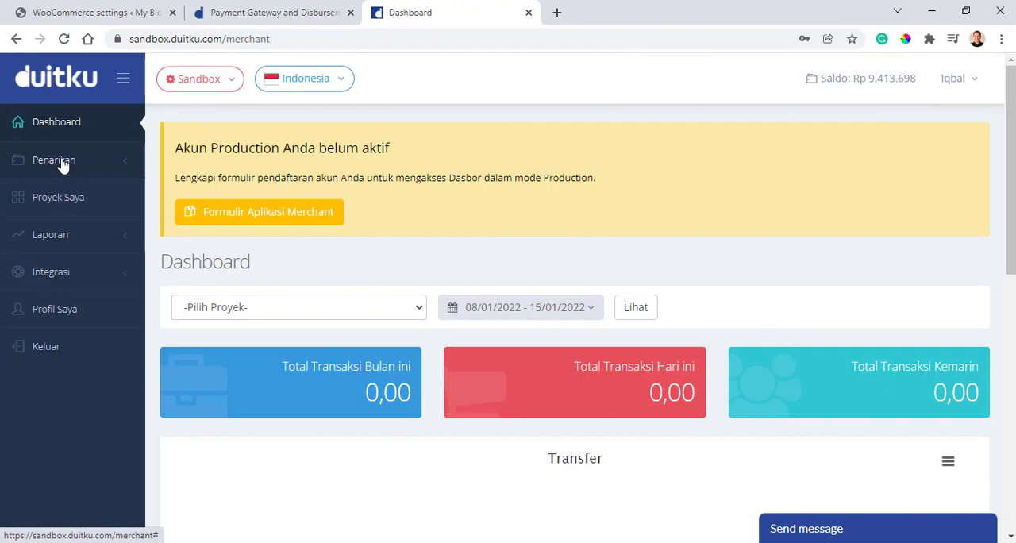
# - Examine the merchant dashboard's Laporan section, production account notice, Sandbox and Produksi environment choices and account options
pyautogui.click(68, 234)
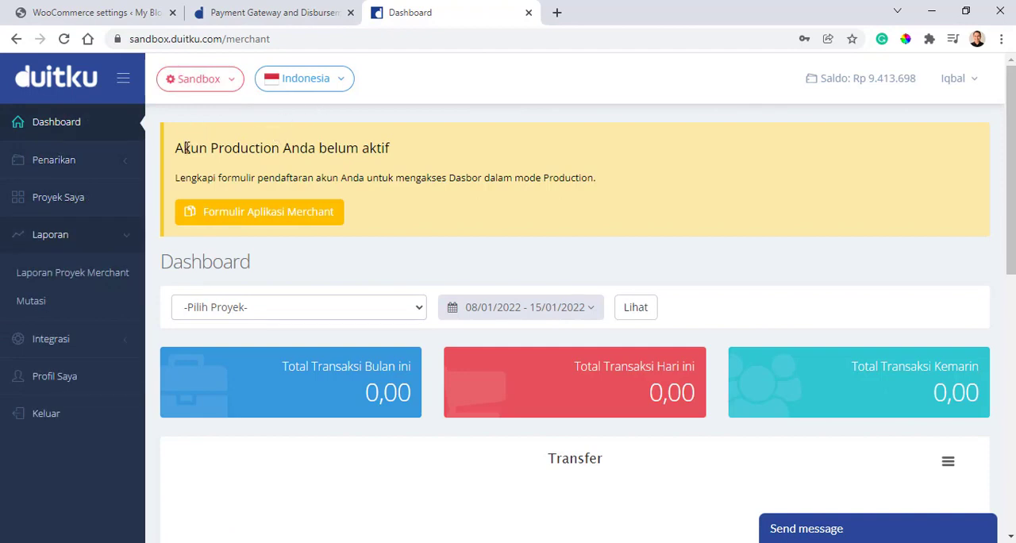
pyautogui.moveTo(177, 149); pyautogui.dragTo(412, 157)
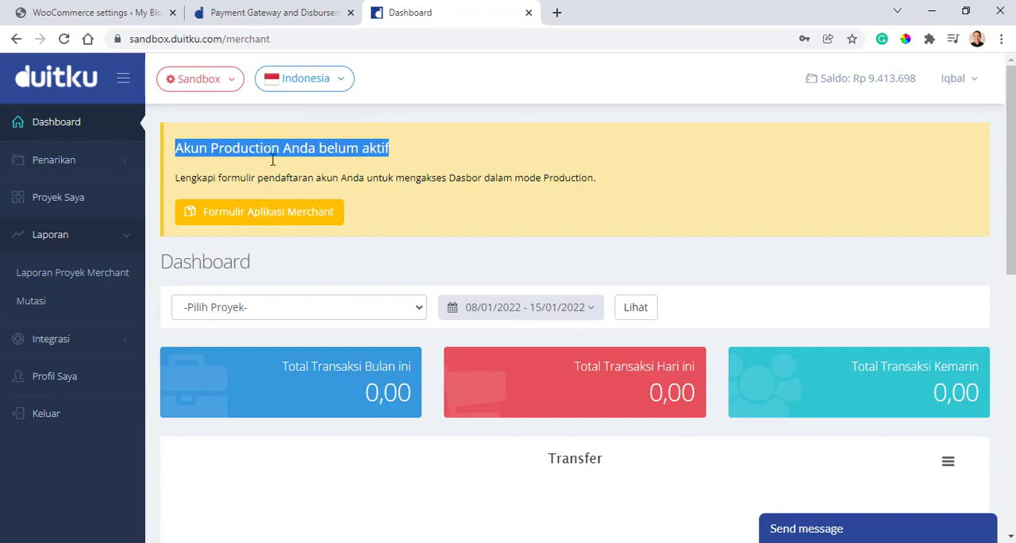
pyautogui.click(398, 156)
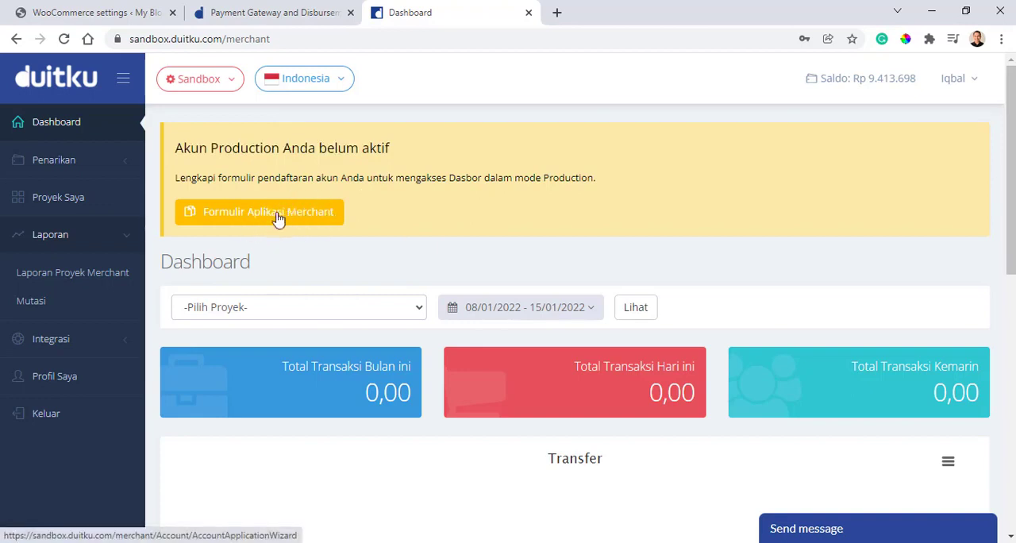
pyautogui.click(235, 86)
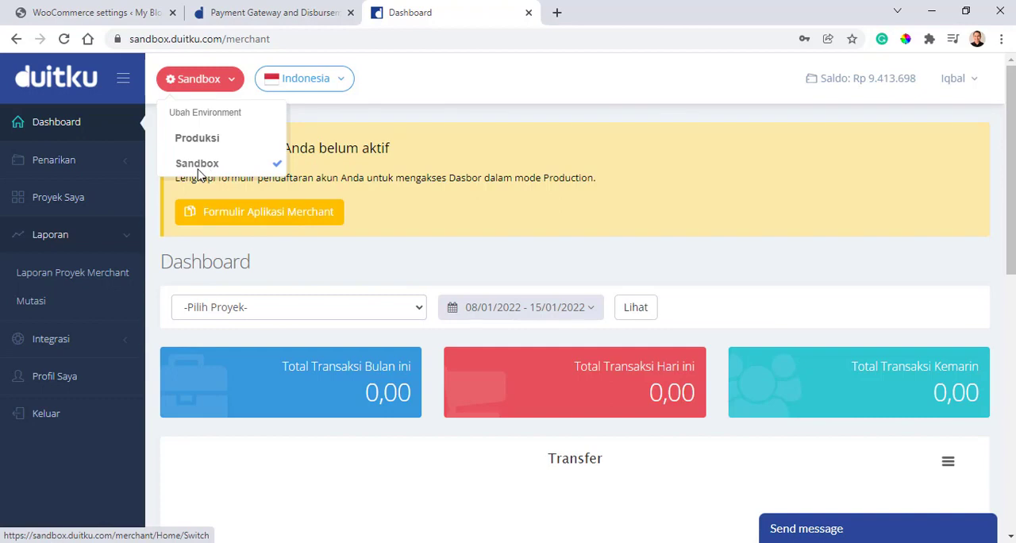
pyautogui.click(485, 80)
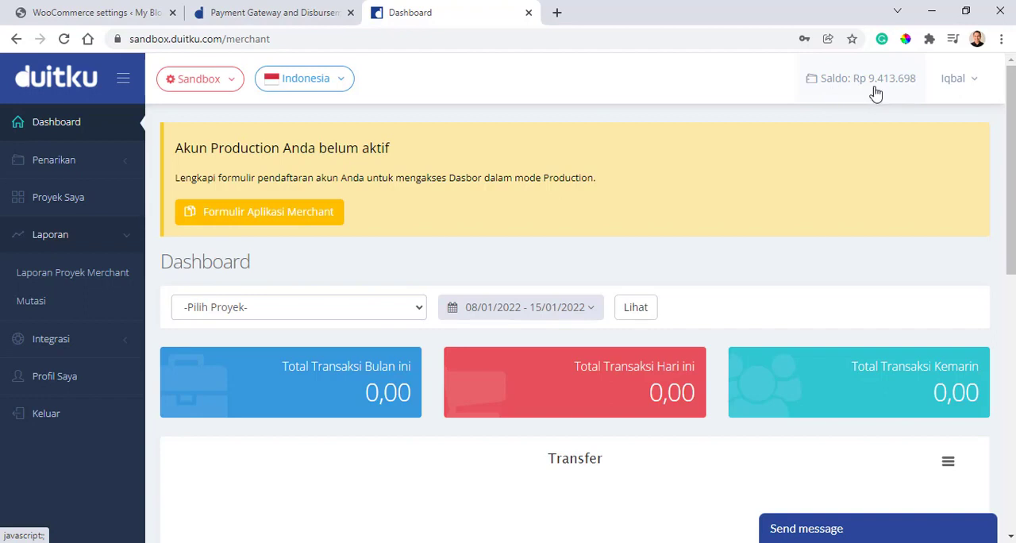
pyautogui.click(970, 85)
pyautogui.click(975, 87)
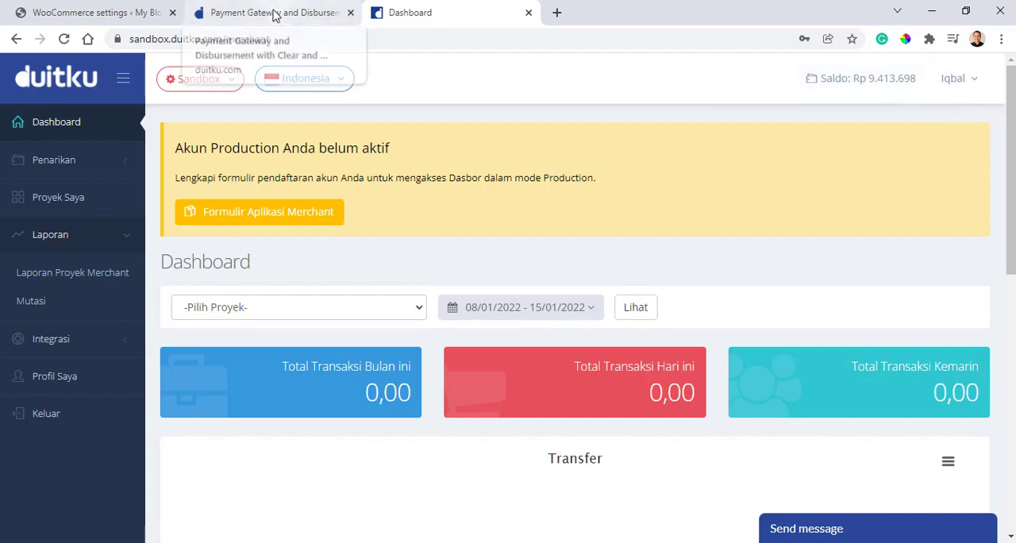
# - Recheck the credentials required in the store's Duitku configuration, return to the Duitku dashboard and open the Proyek Saya page
pyautogui.click(106, 9)
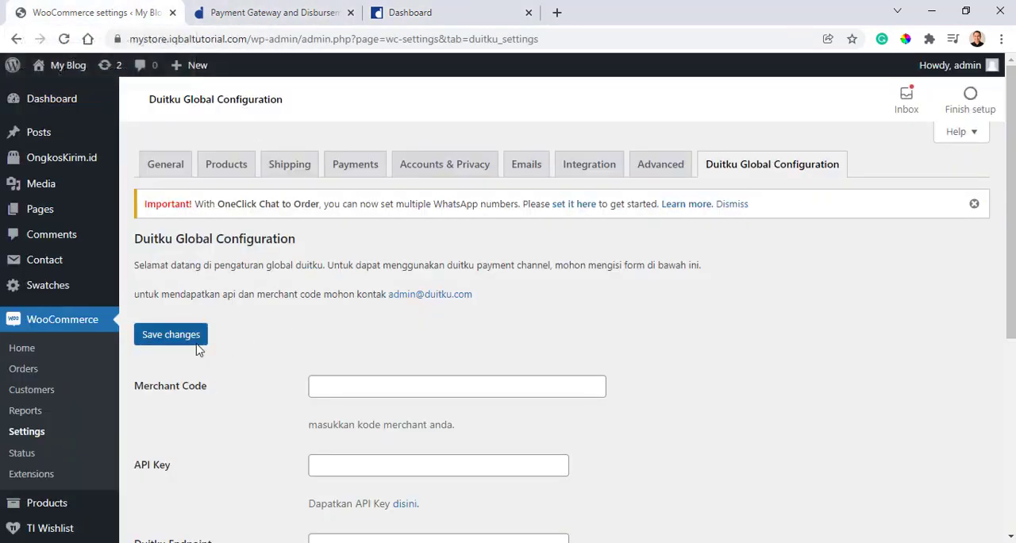
pyautogui.click(466, 10)
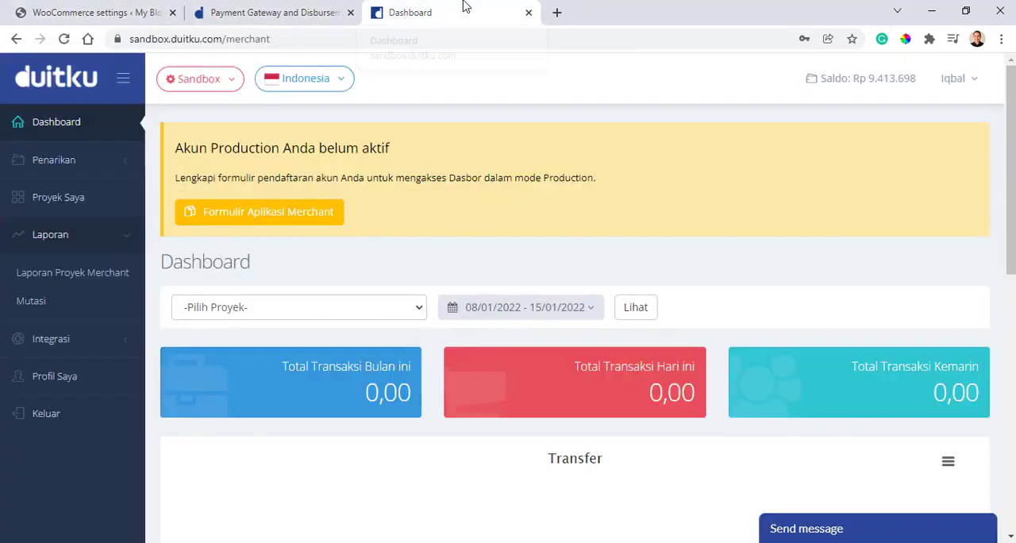
pyautogui.click(50, 202)
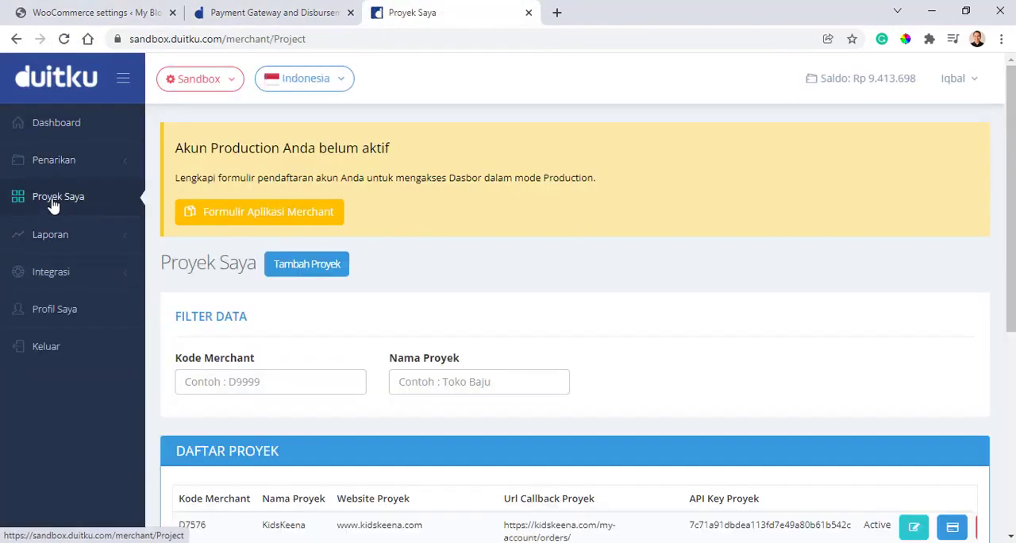
# - Delete the existing My Store project from the Daftar Proyek list
pyautogui.scroll(-1, 270, 254)
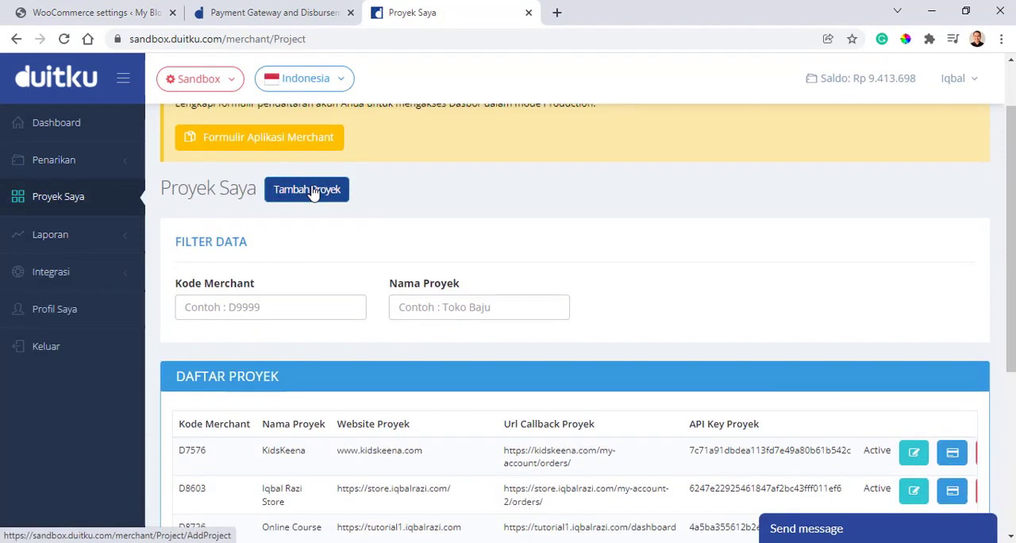
pyautogui.scroll(-2, 313, 193)
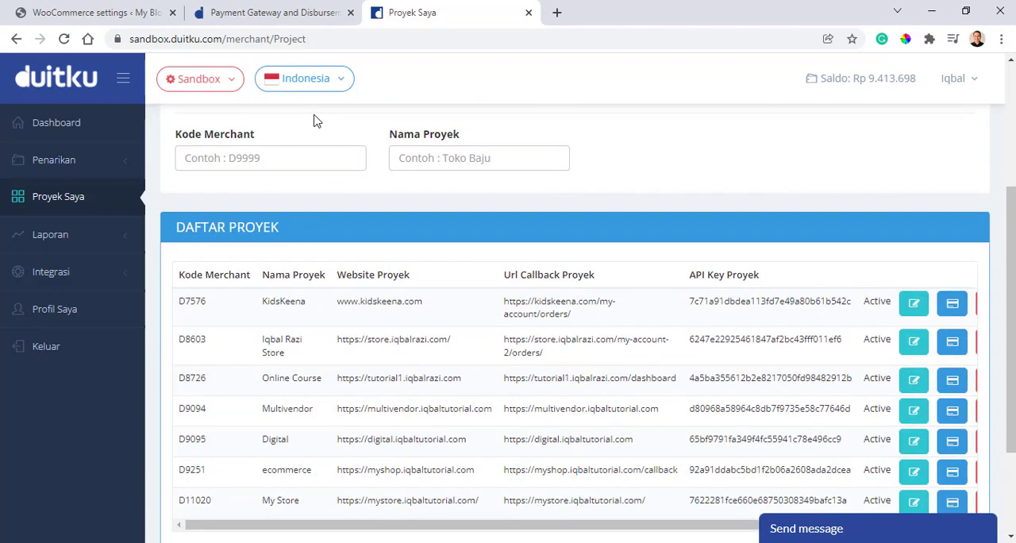
pyautogui.scroll(-2, 314, 121)
pyautogui.moveTo(708, 386); pyautogui.dragTo(931, 373)
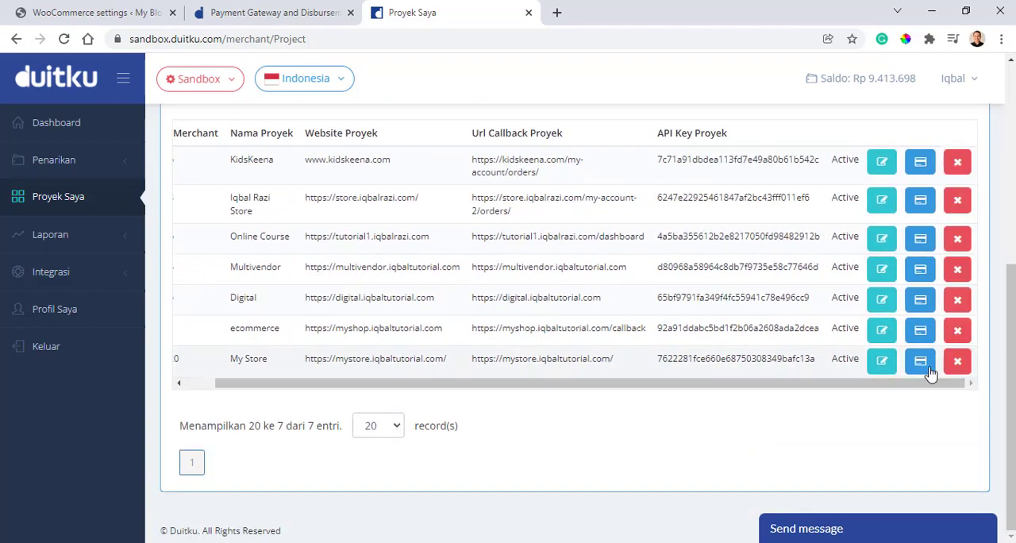
pyautogui.click(962, 364)
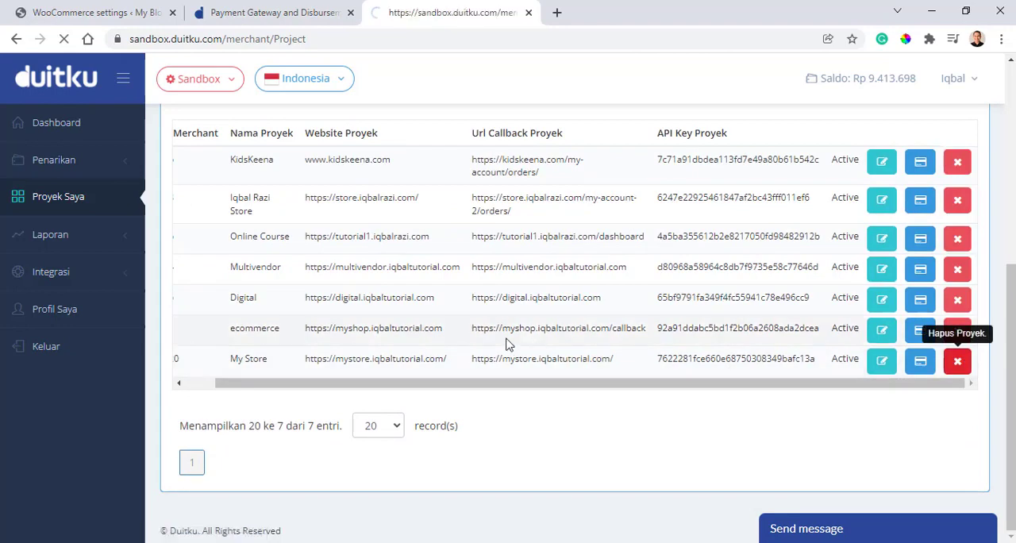
pyautogui.scroll(-3, 372, 302)
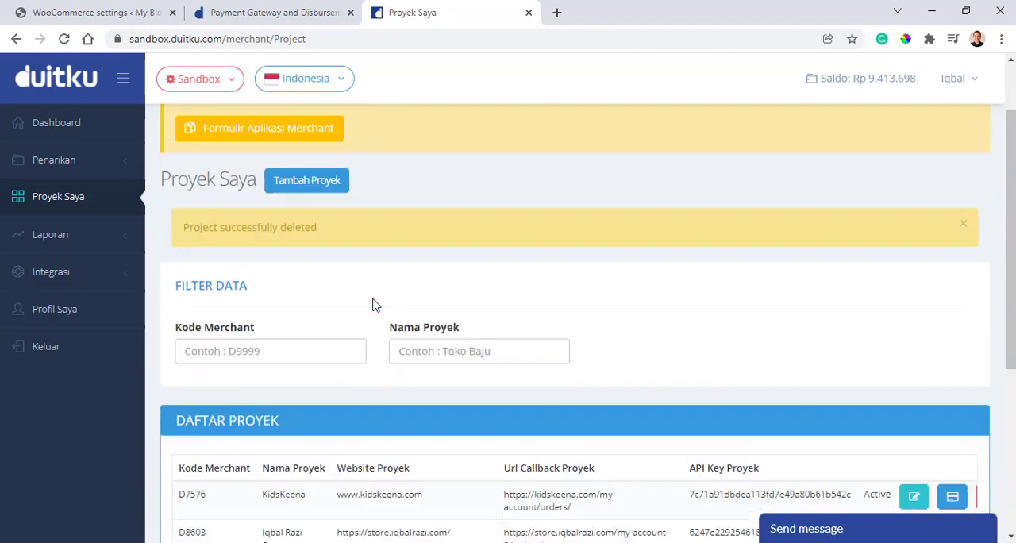
pyautogui.click(245, 211)
# - Start adding a new project and set its Nama Proyek to My Store
pyautogui.scroll(3, 357, 216)
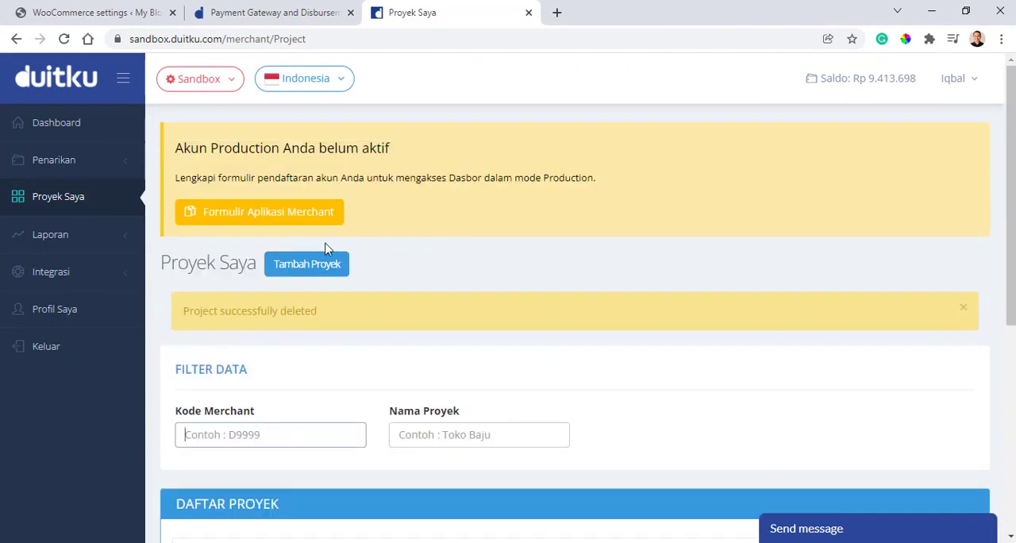
pyautogui.click(322, 269)
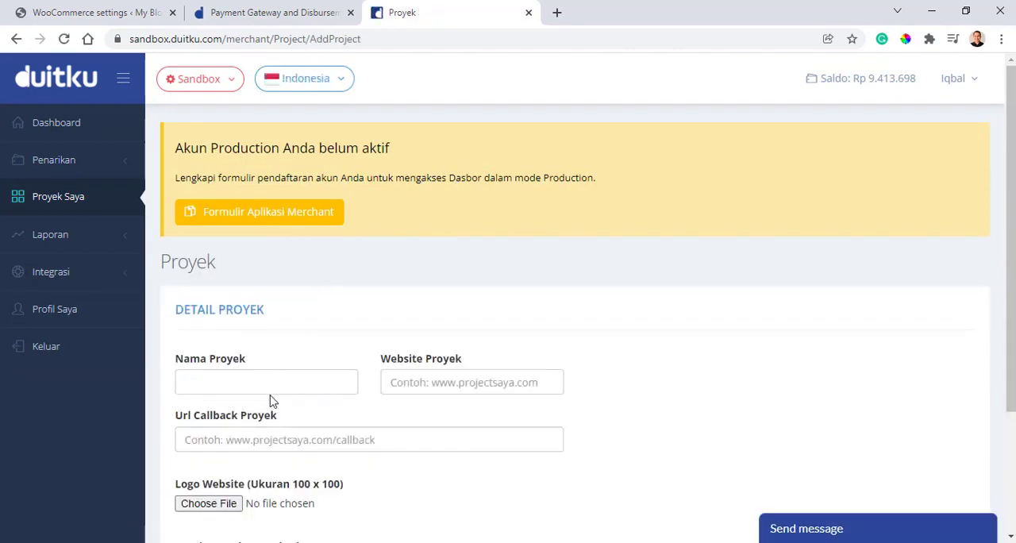
pyautogui.click(274, 380)
pyautogui.click(256, 416)
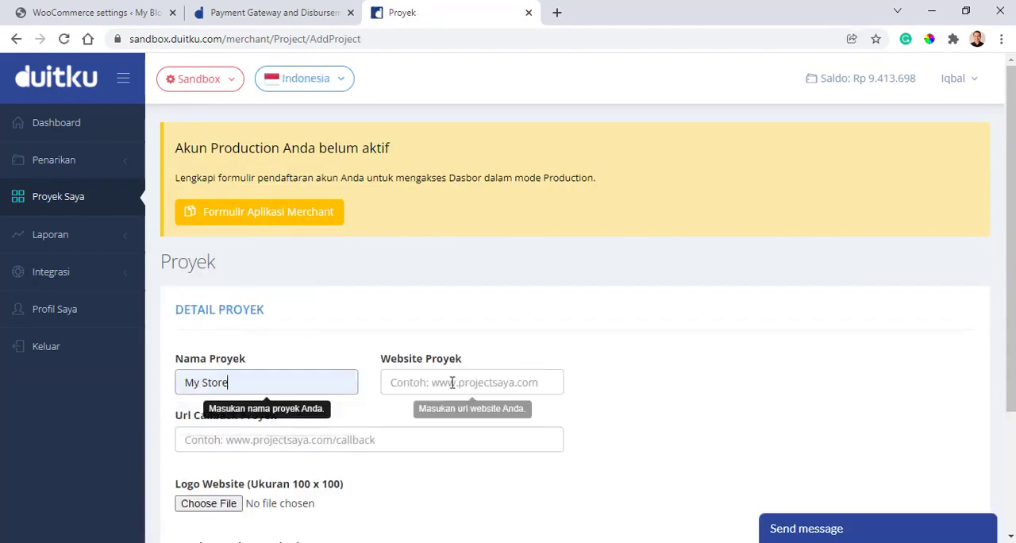
pyautogui.click(454, 382)
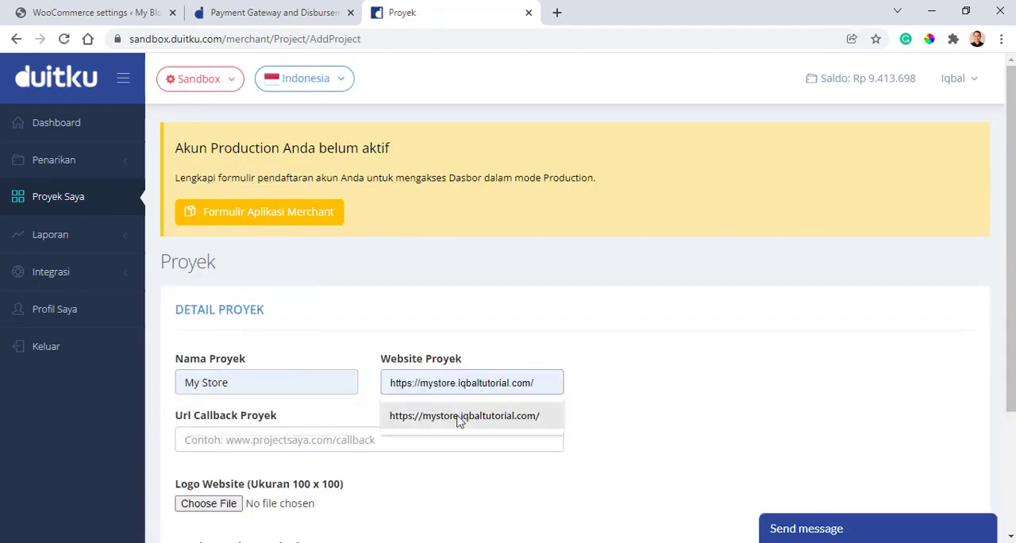
pyautogui.click(459, 418)
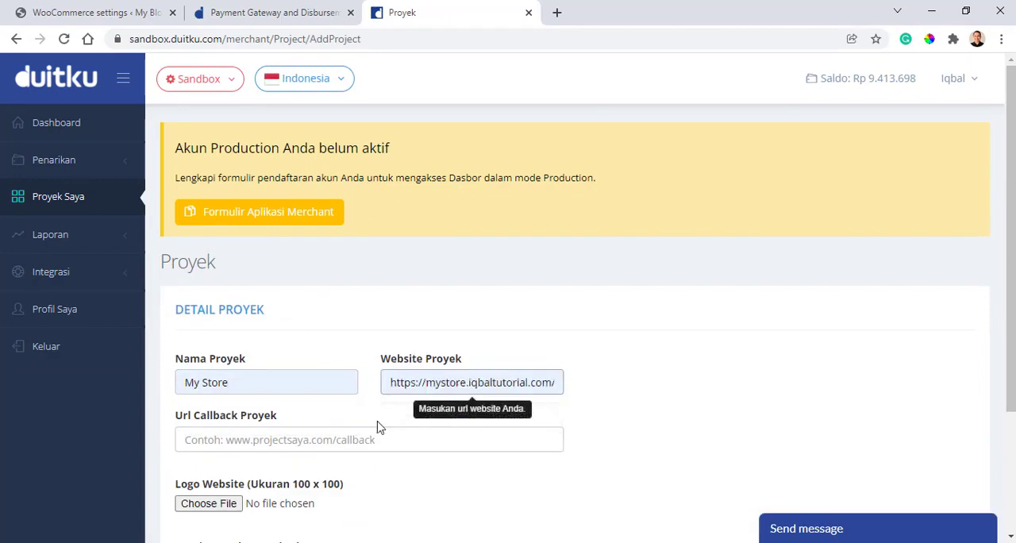
pyautogui.click(257, 440)
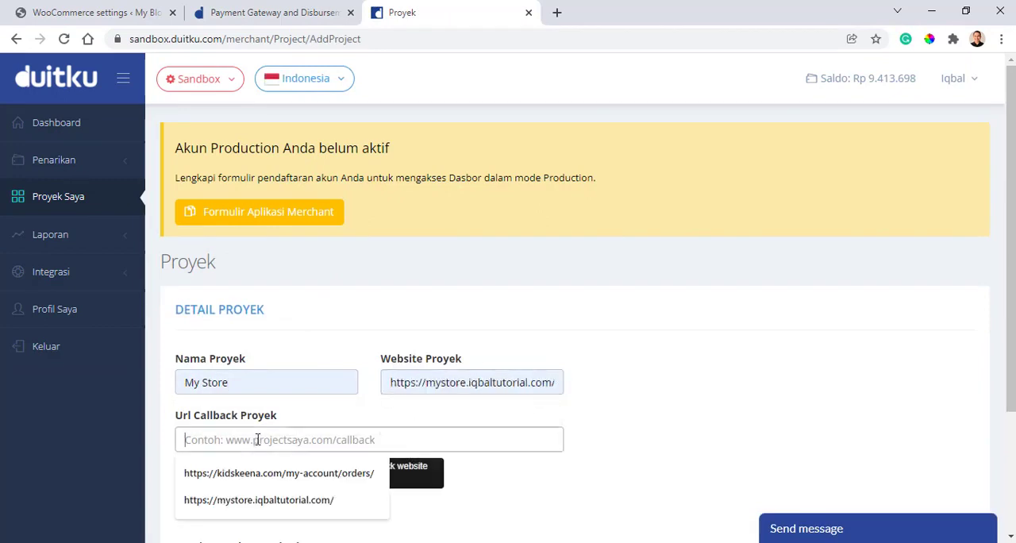
pyautogui.click(246, 500)
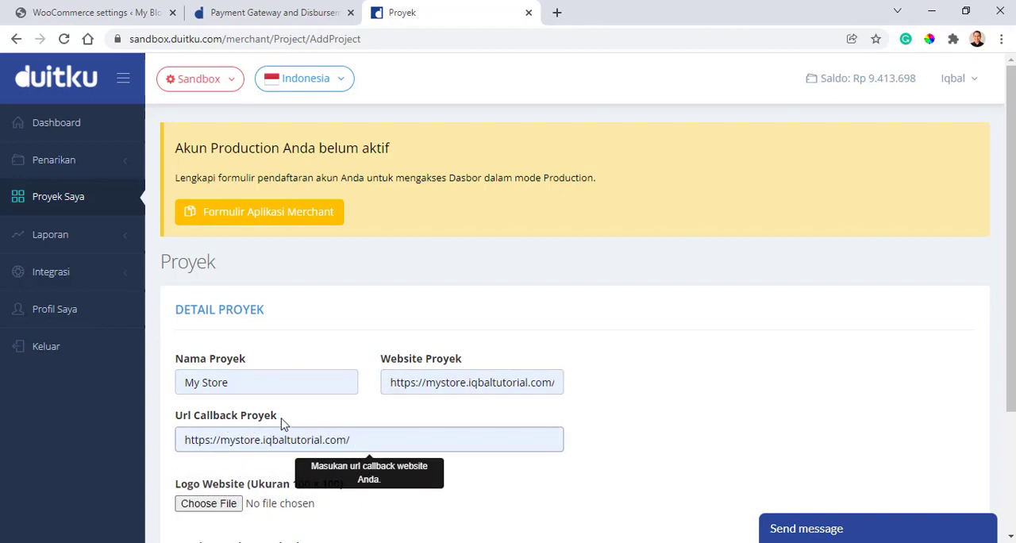
# - Recheck the new My Store project's callback URL and save the project without a logo or background image
pyautogui.moveTo(356, 441); pyautogui.dragTo(111, 425)
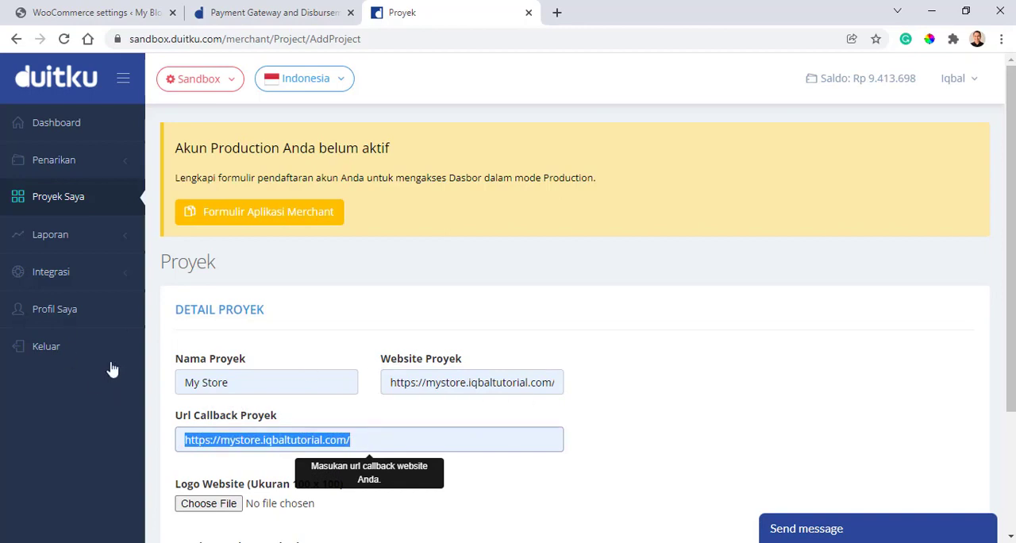
pyautogui.click(325, 429)
pyautogui.scroll(-2, 325, 429)
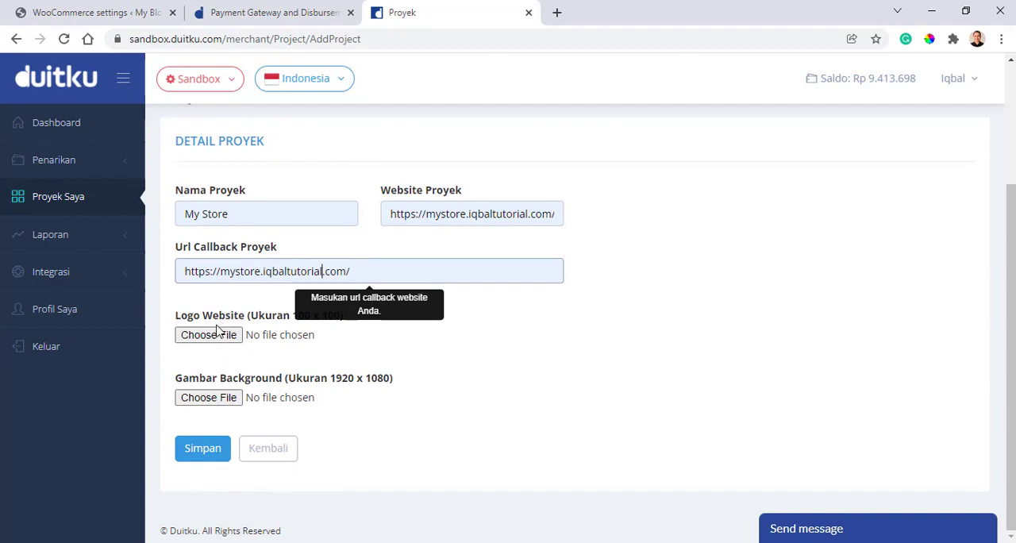
pyautogui.scroll(2, 640, 352)
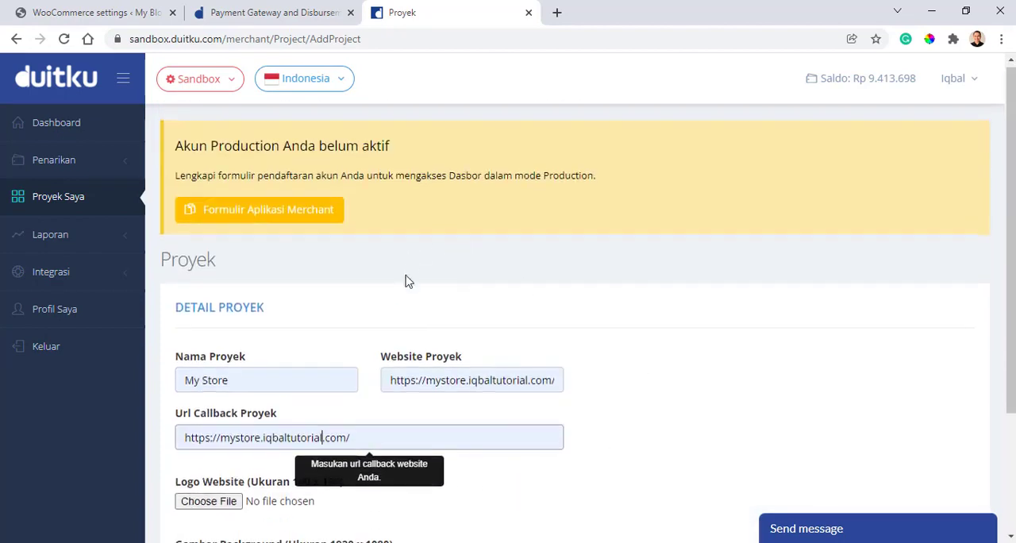
pyautogui.scroll(-2, 407, 281)
pyautogui.click(202, 449)
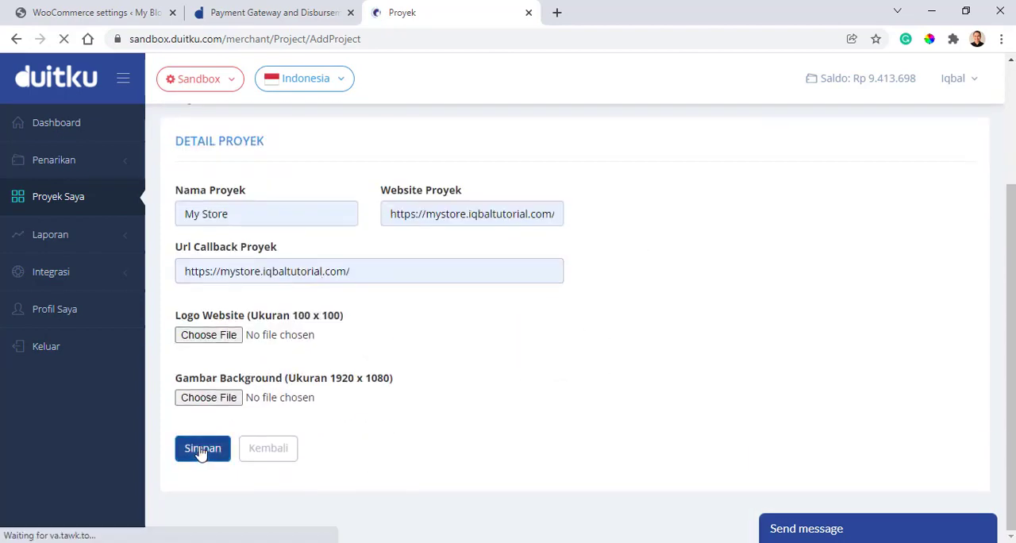
# - Copy the new My Store project's merchant code from the Duitku project list into the store's Merchant Code setting
pyautogui.scroll(-5, 198, 451)
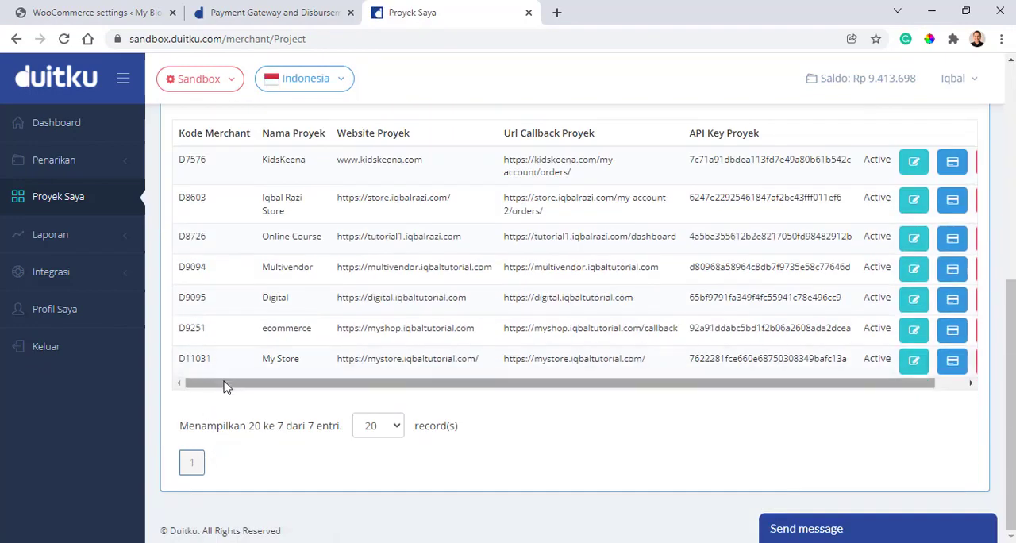
pyautogui.moveTo(229, 385); pyautogui.dragTo(170, 353)
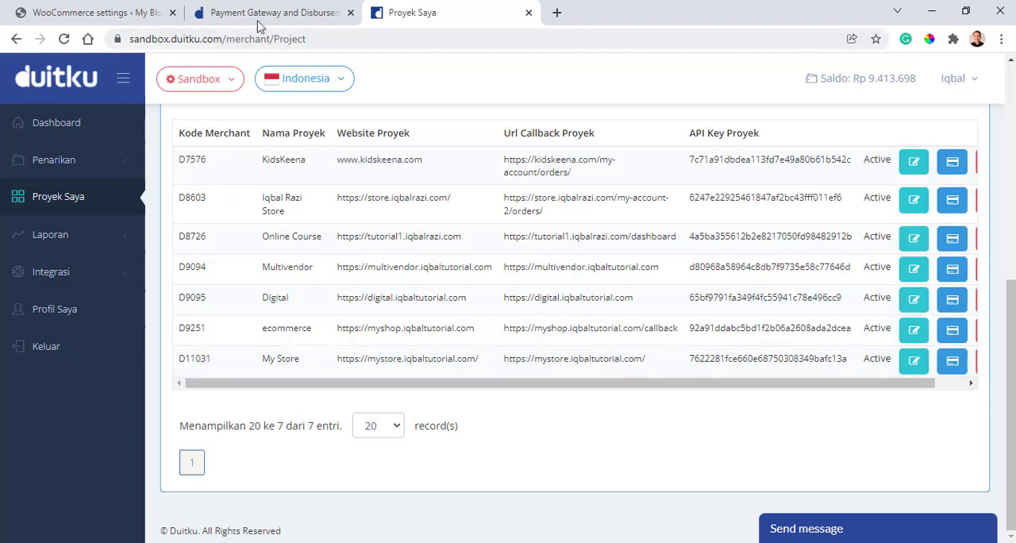
pyautogui.click(103, 9)
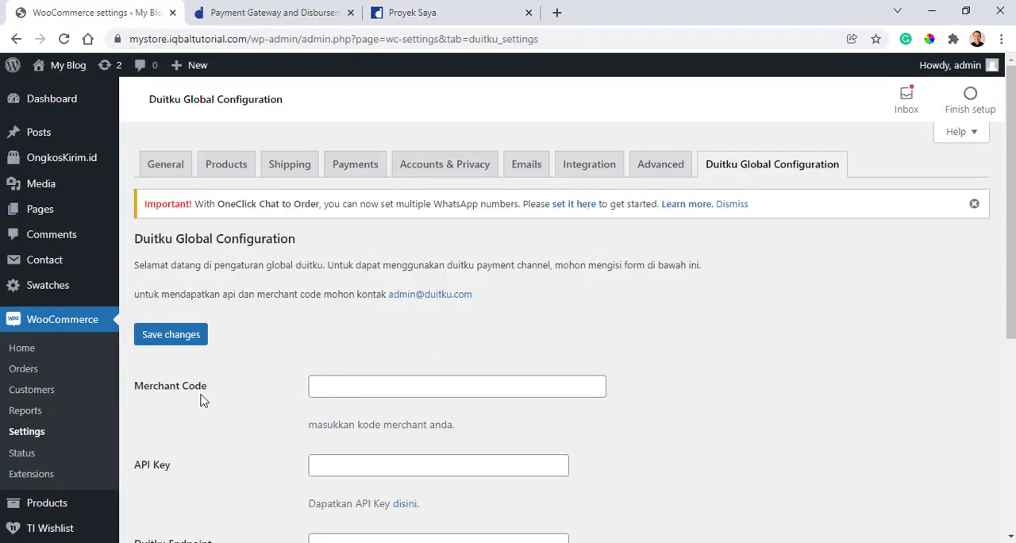
pyautogui.click(377, 8)
pyautogui.moveTo(216, 359); pyautogui.dragTo(179, 363)
pyautogui.hotkey('ctrl', 'c')
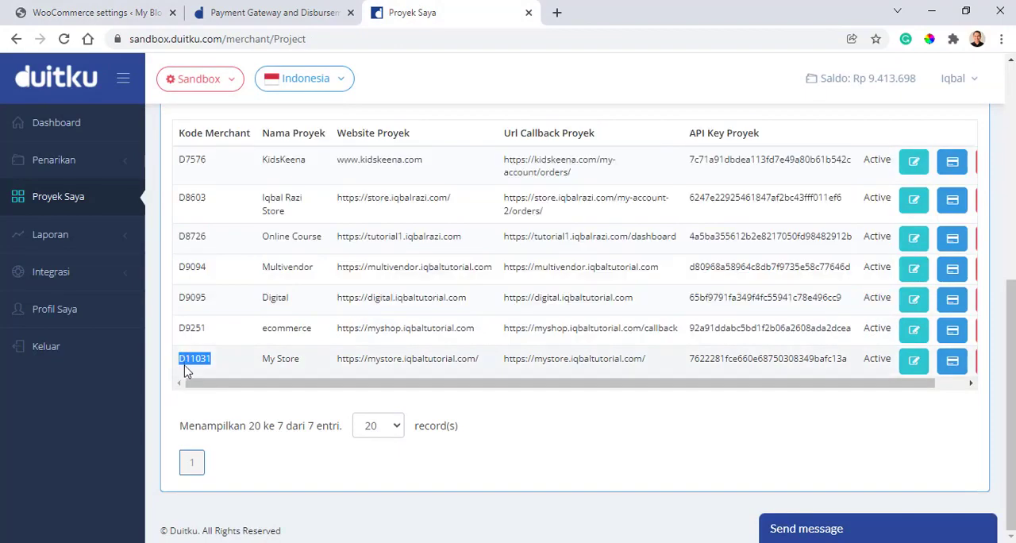
pyautogui.click(135, 14)
pyautogui.click(373, 387)
pyautogui.hotkey('ctrl', 'v')
# - Copy the My Store project's API key from the Duitku project list into the store's API Key setting
pyautogui.click(354, 467)
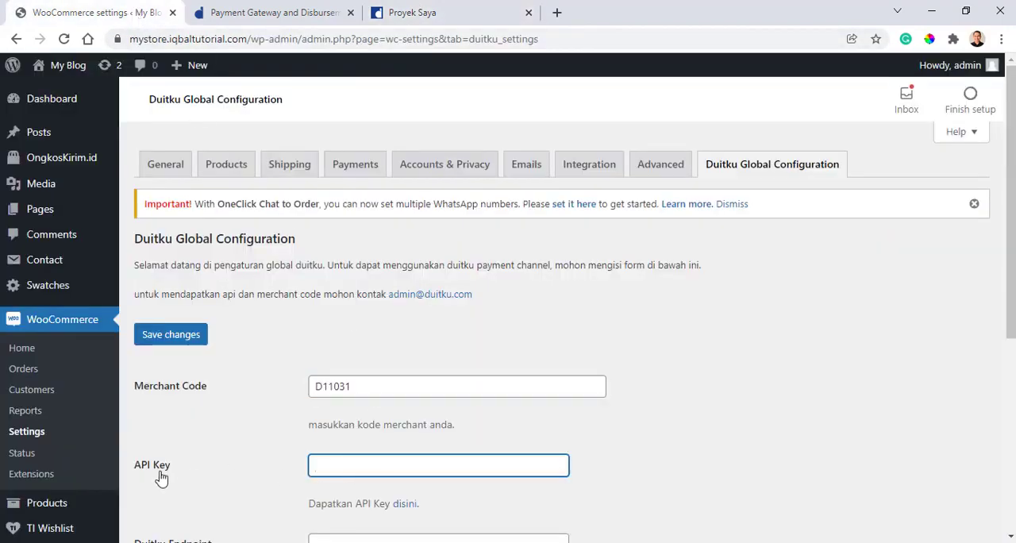
pyautogui.click(445, 14)
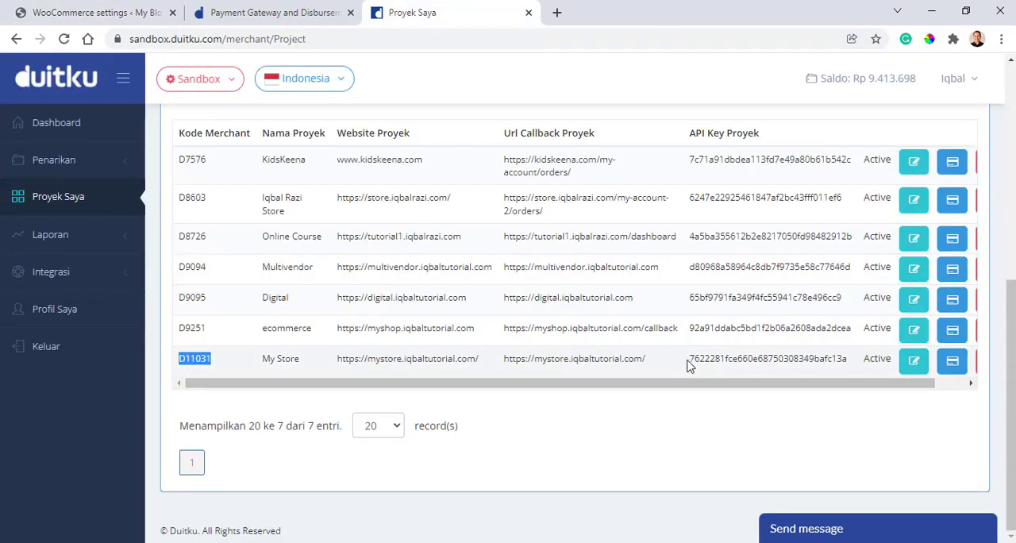
pyautogui.moveTo(689, 363); pyautogui.dragTo(853, 362)
pyautogui.click(203, 6)
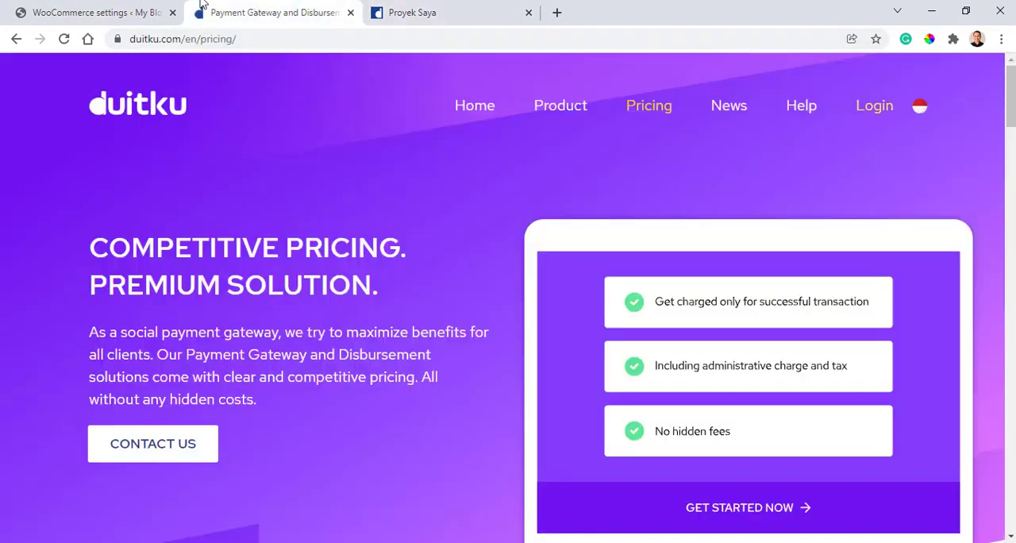
pyautogui.click(96, 13)
pyautogui.hotkey('ctrl', 'v')
# - Open the Duitku documentation from the Duitku website's help section and search it for "wordpress" to find the required endpoint
pyautogui.scroll(-4, 366, 421)
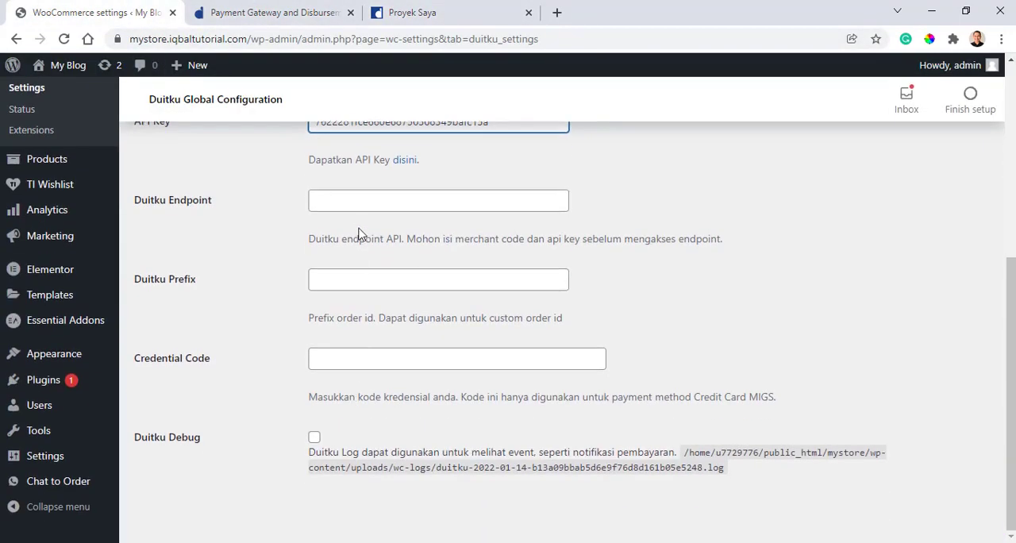
pyautogui.click(364, 203)
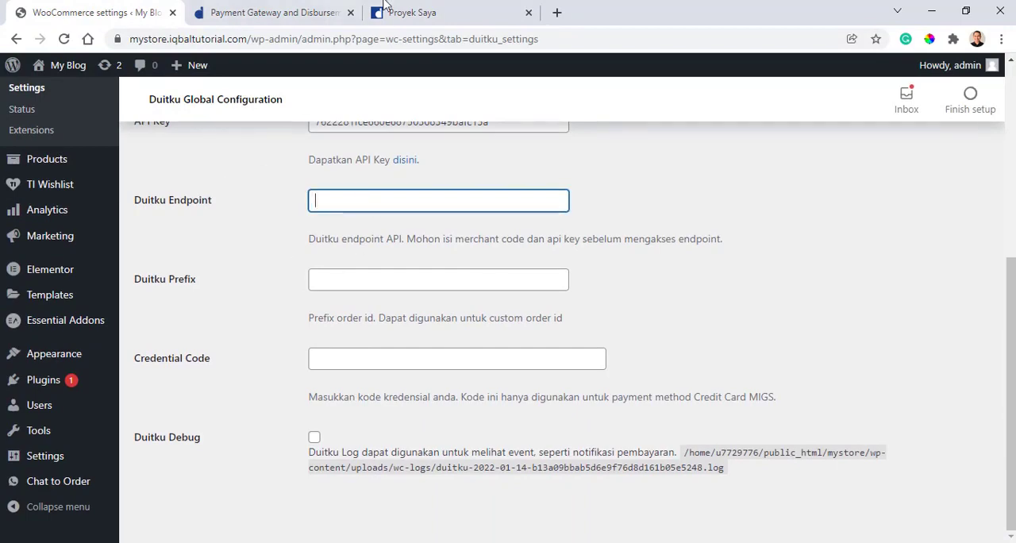
pyautogui.click(402, 17)
pyautogui.click(310, 13)
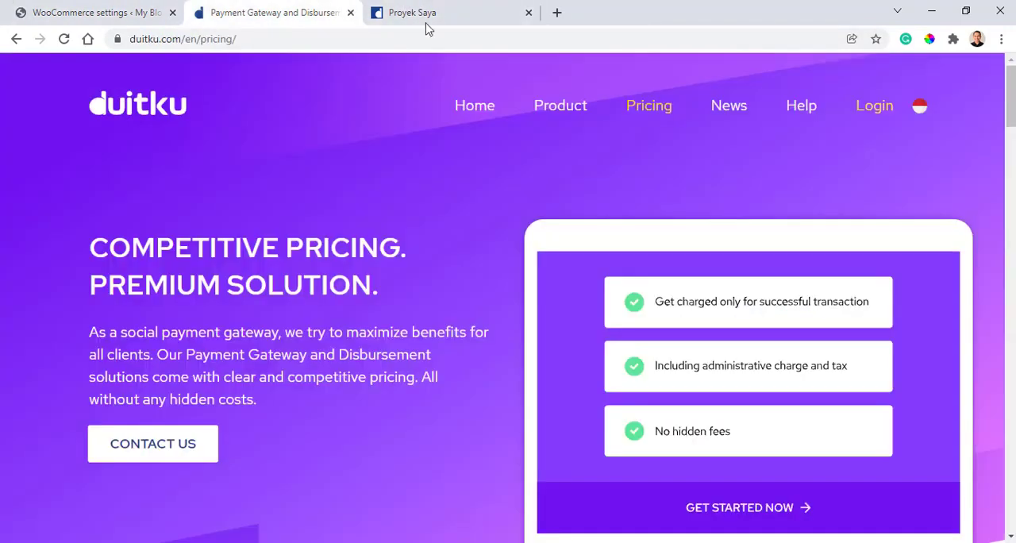
pyautogui.moveTo(787, 104)
pyautogui.click(784, 180)
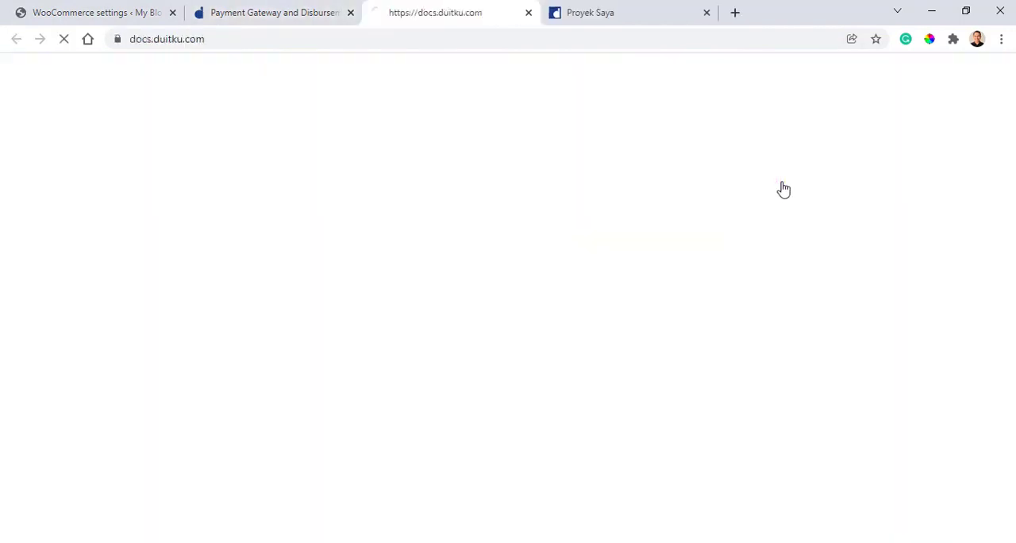
pyautogui.hotkey('ctrl', 'f')
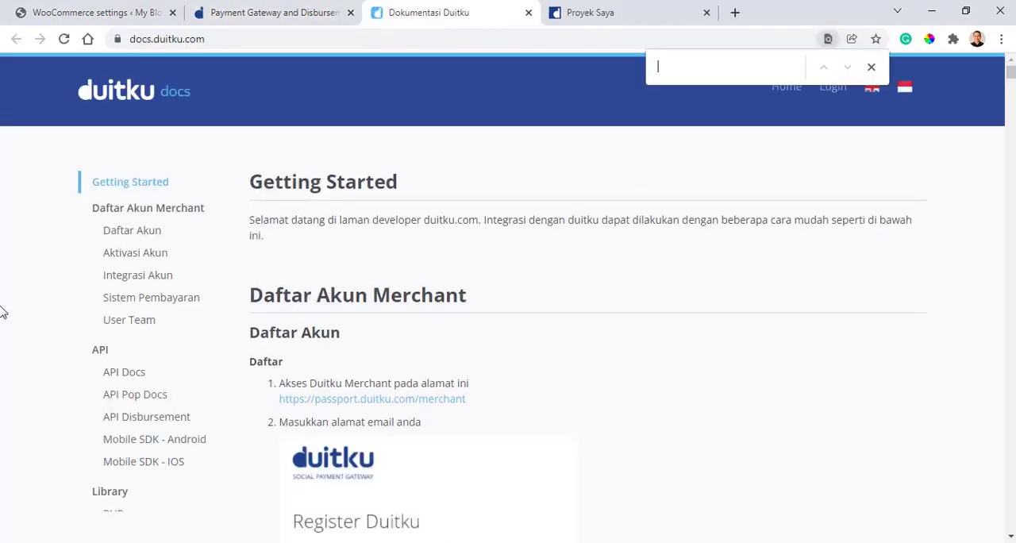
pyautogui.write('wor')
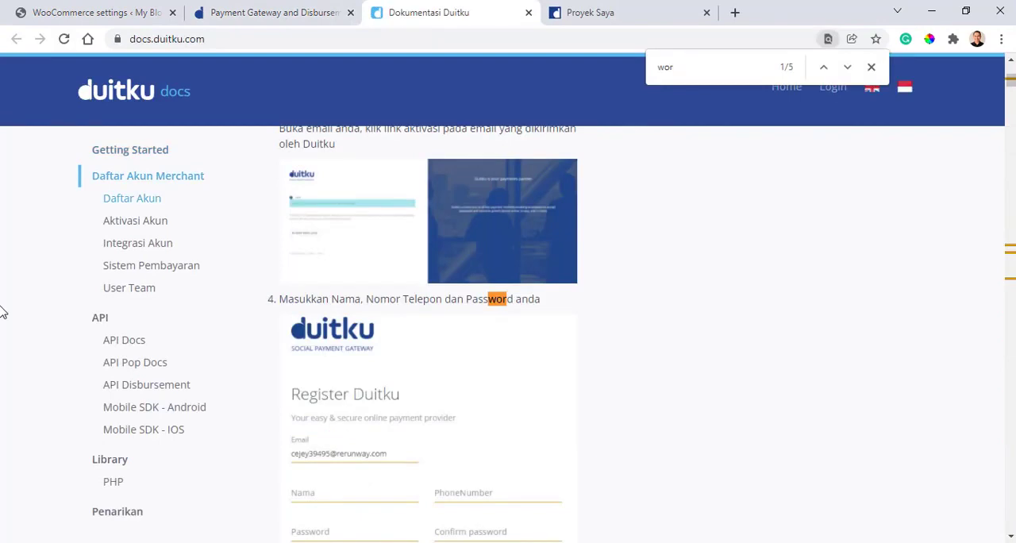
pyautogui.write('dpress')
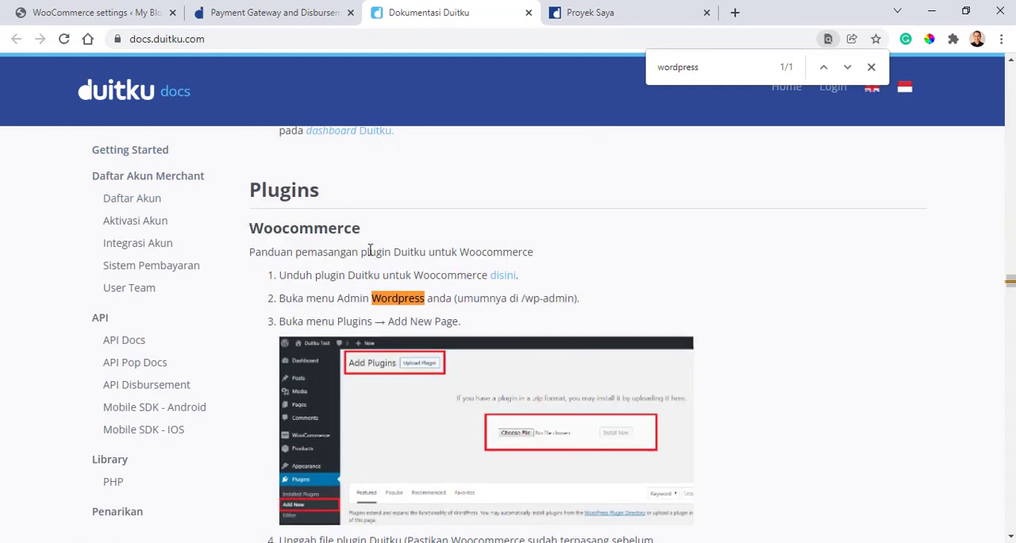
pyautogui.scroll(-5, 370, 251)
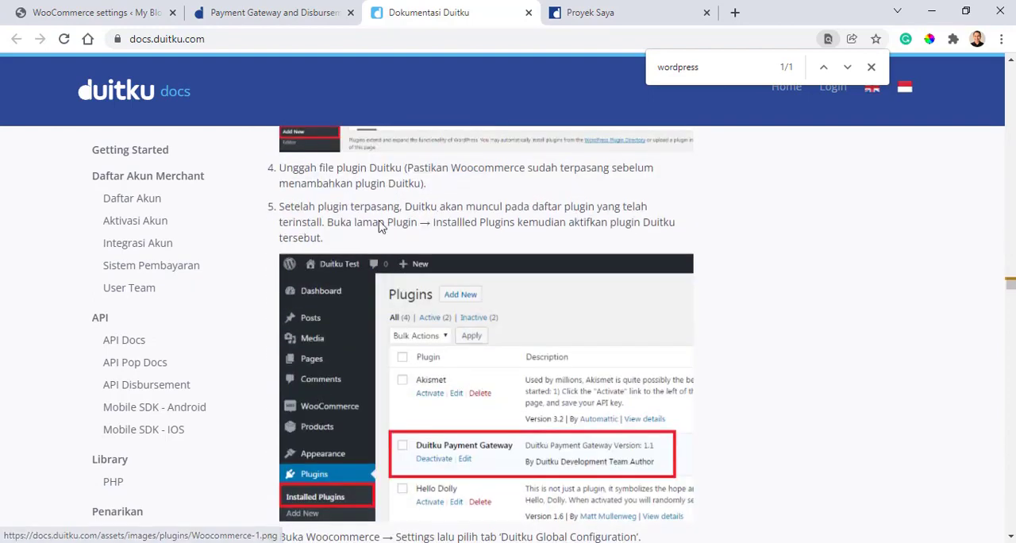
pyautogui.scroll(-10, 396, 184)
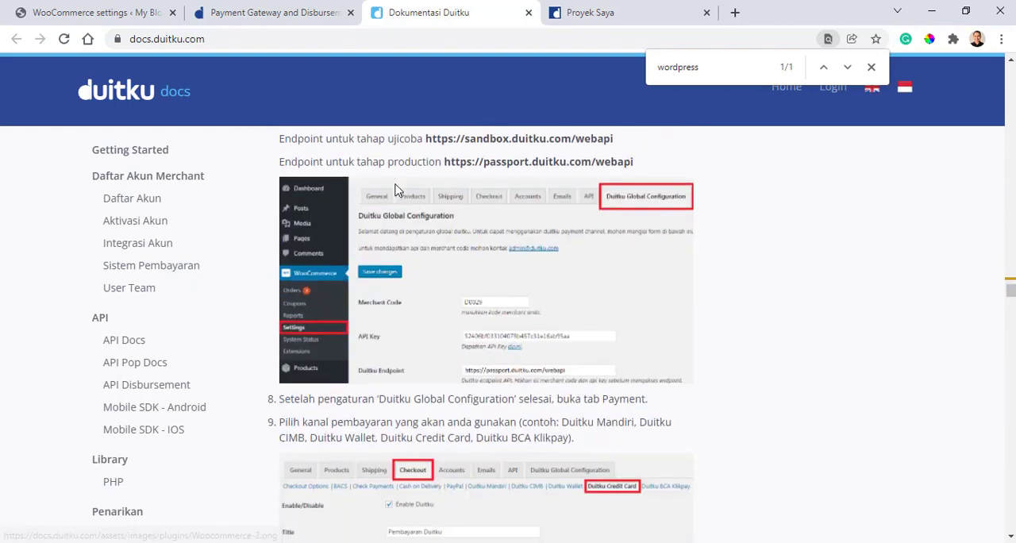
pyautogui.scroll(3, 396, 191)
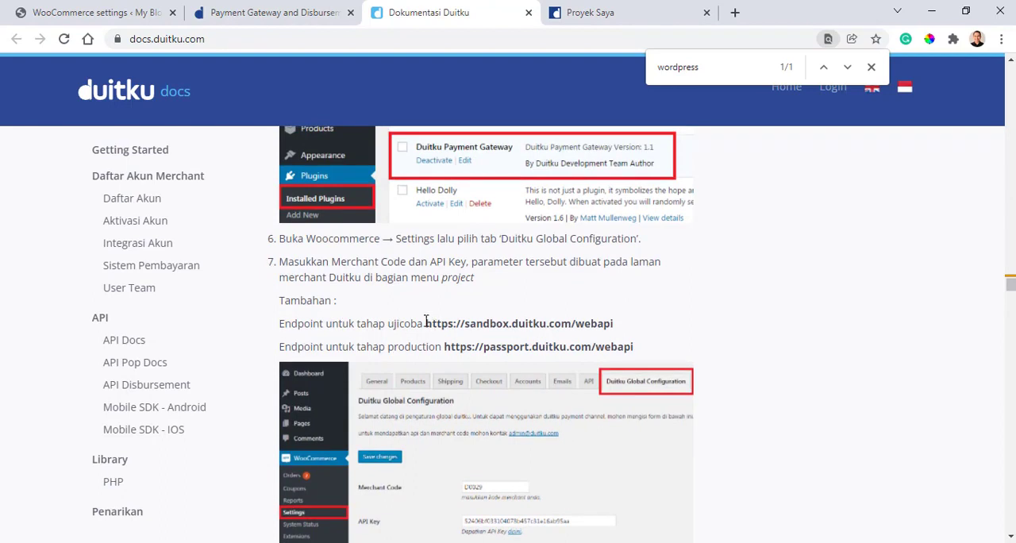
pyautogui.moveTo(425, 321); pyautogui.dragTo(623, 332)
pyautogui.hotkey('ctrl', 'c')
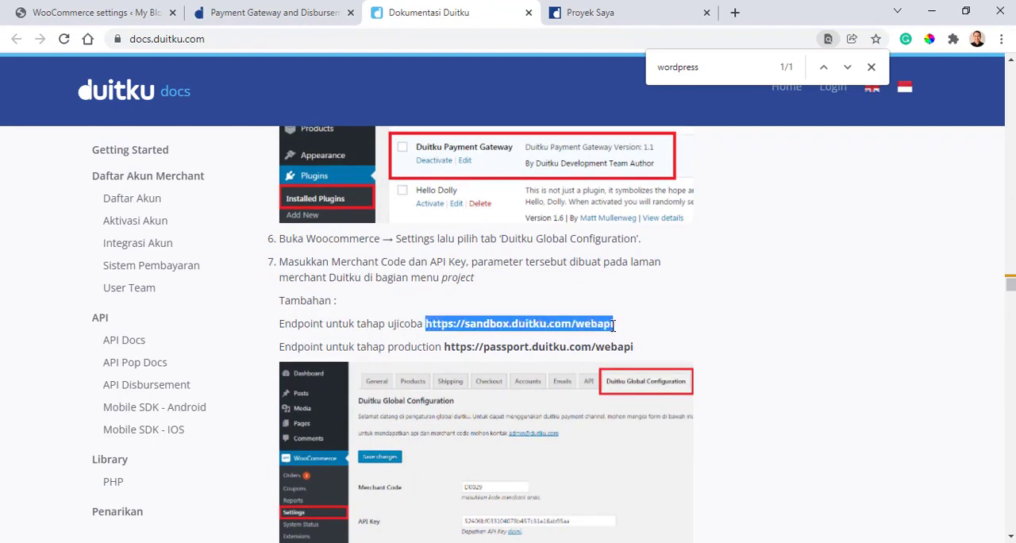
pyautogui.click(115, 9)
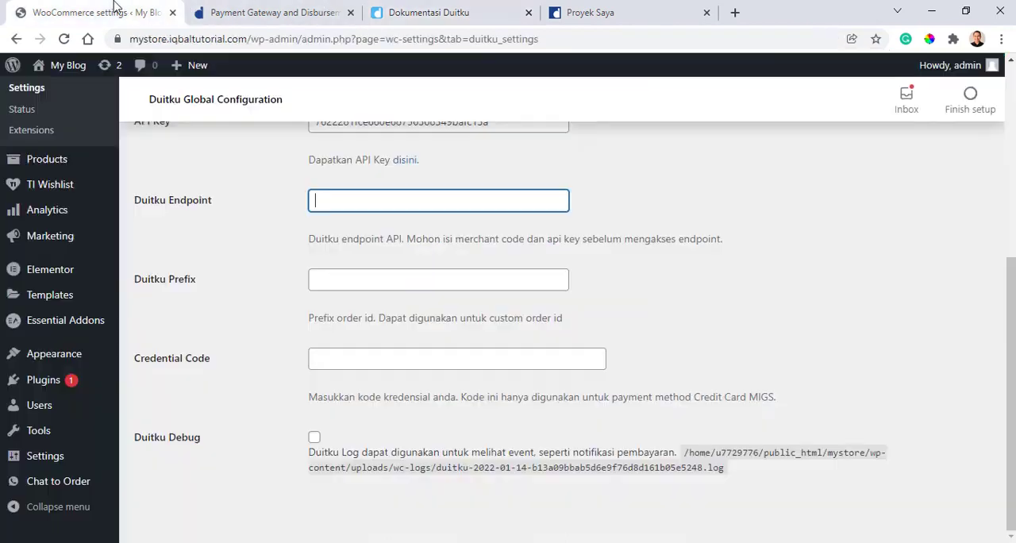
pyautogui.hotkey('ctrl', 'v')
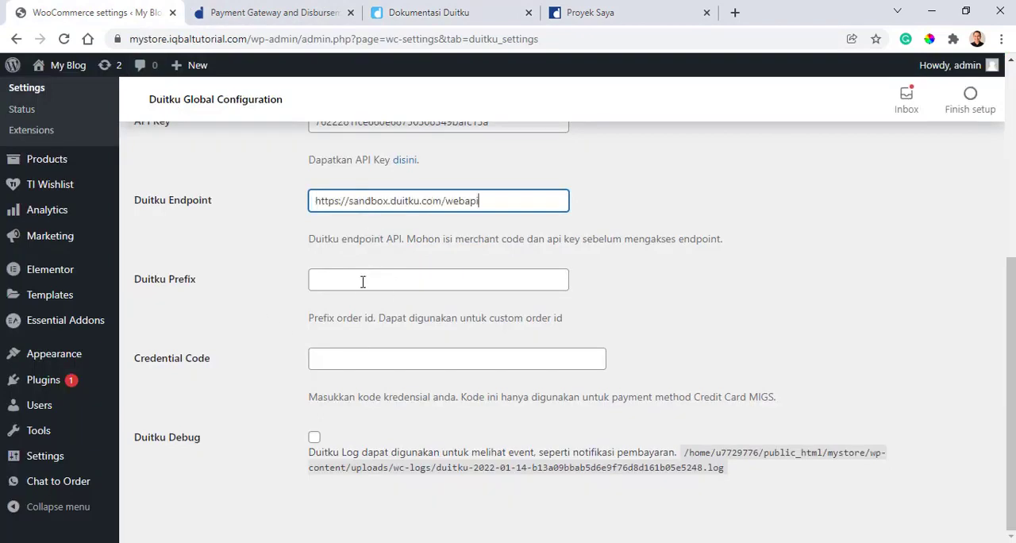
# - Leave Duitku Prefix and Credential Code empty, save the Duitku Global Configuration and review its settings
pyautogui.click(359, 287)
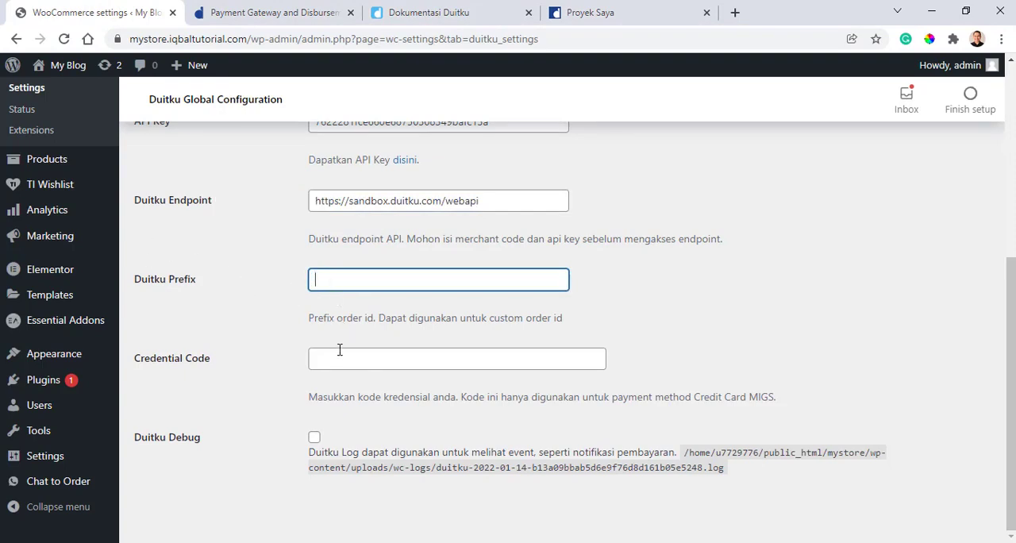
pyautogui.click(270, 452)
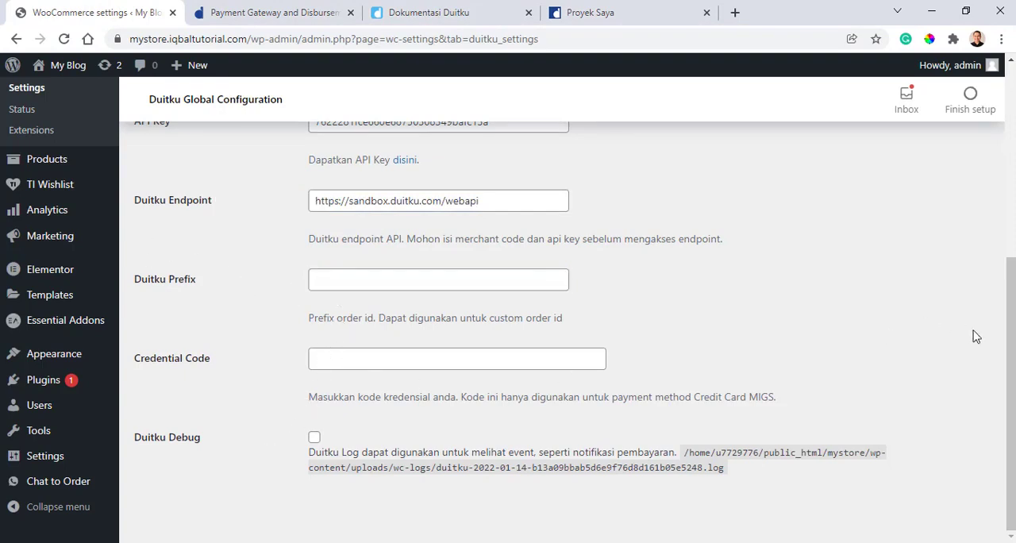
pyautogui.moveTo(1003, 353); pyautogui.dragTo(1003, 161)
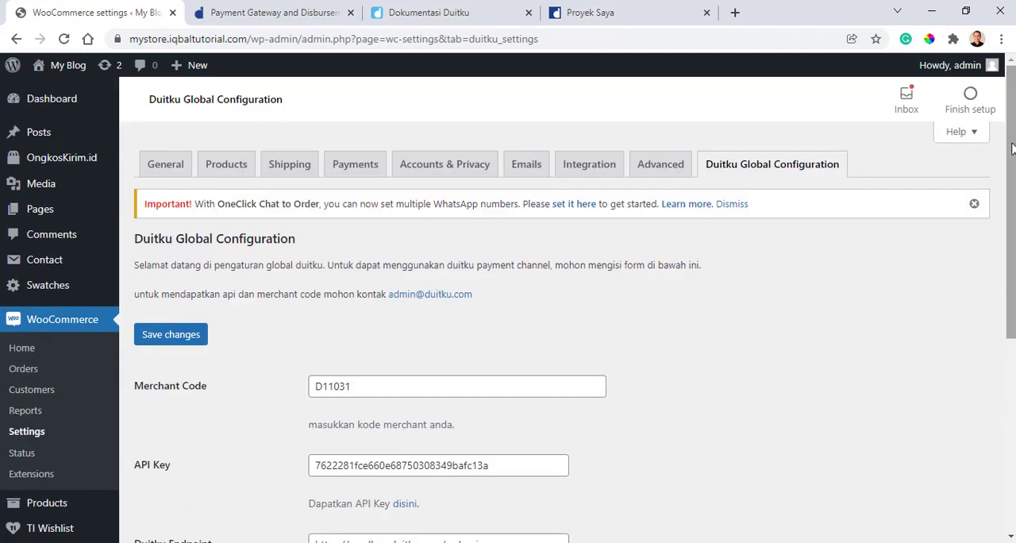
pyautogui.click(191, 342)
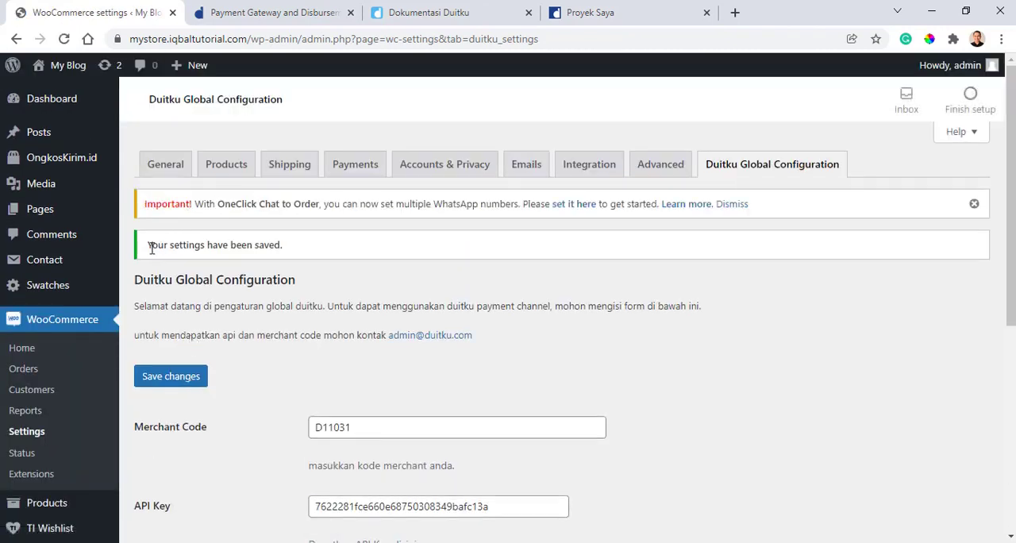
pyautogui.scroll(-5, 444, 299)
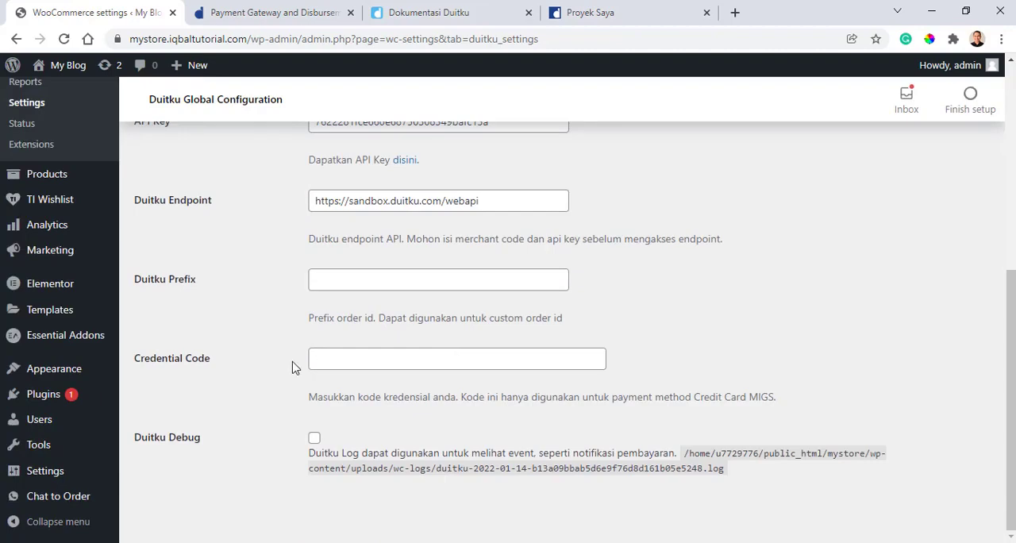
pyautogui.scroll(5, 292, 367)
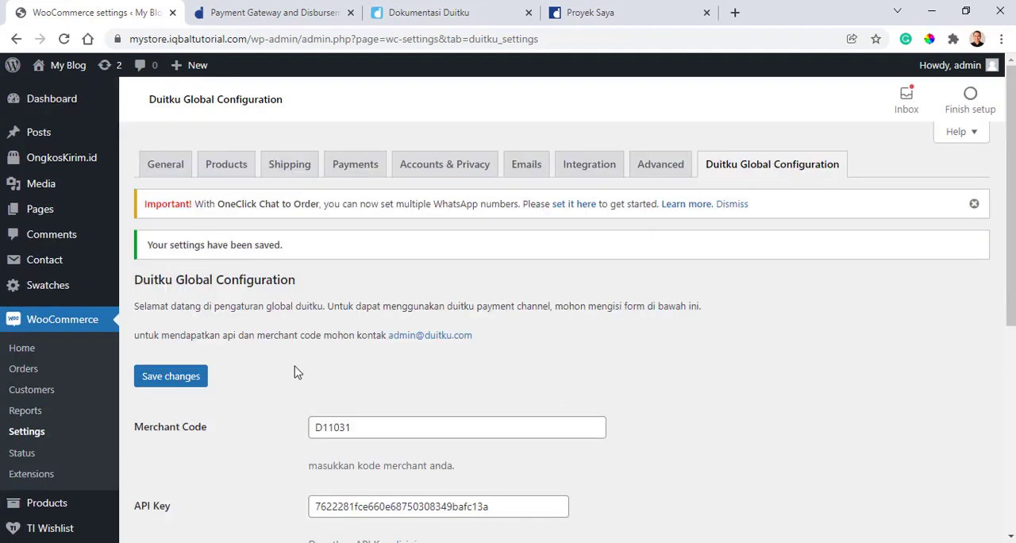
# - Look through the store's payment methods, including the Duitku ones, and disable Direct bank transfer
pyautogui.click(350, 170)
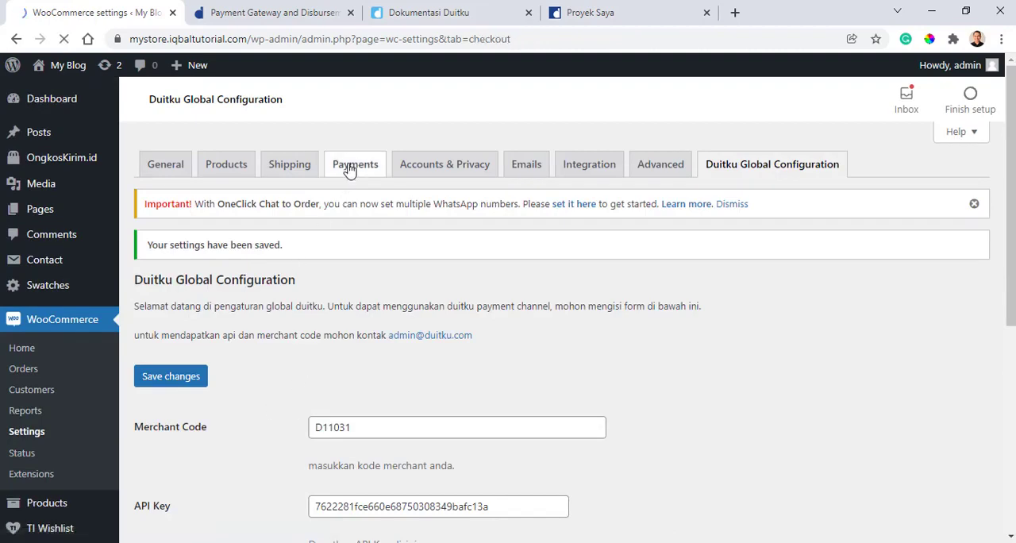
pyautogui.scroll(-12, 352, 243)
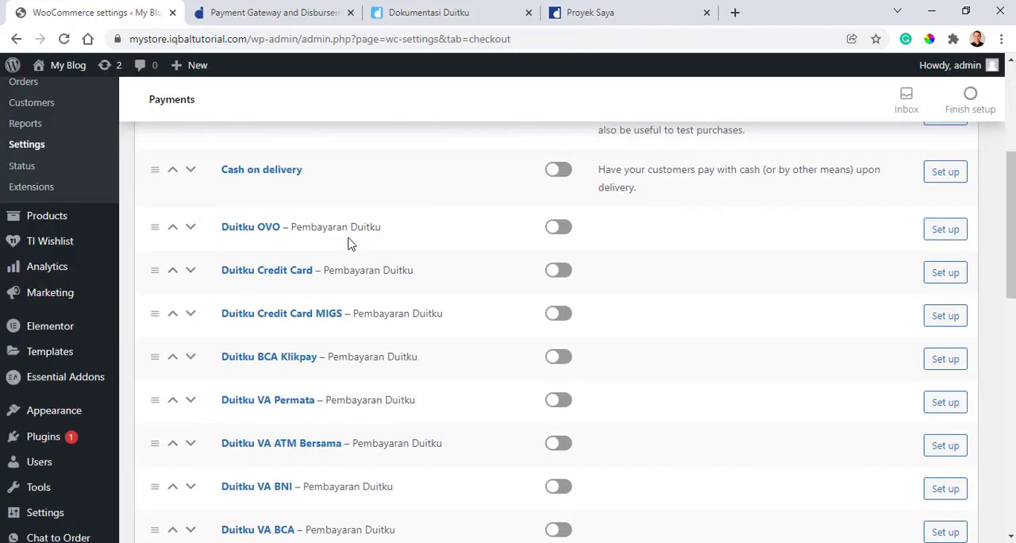
pyautogui.scroll(5, 341, 334)
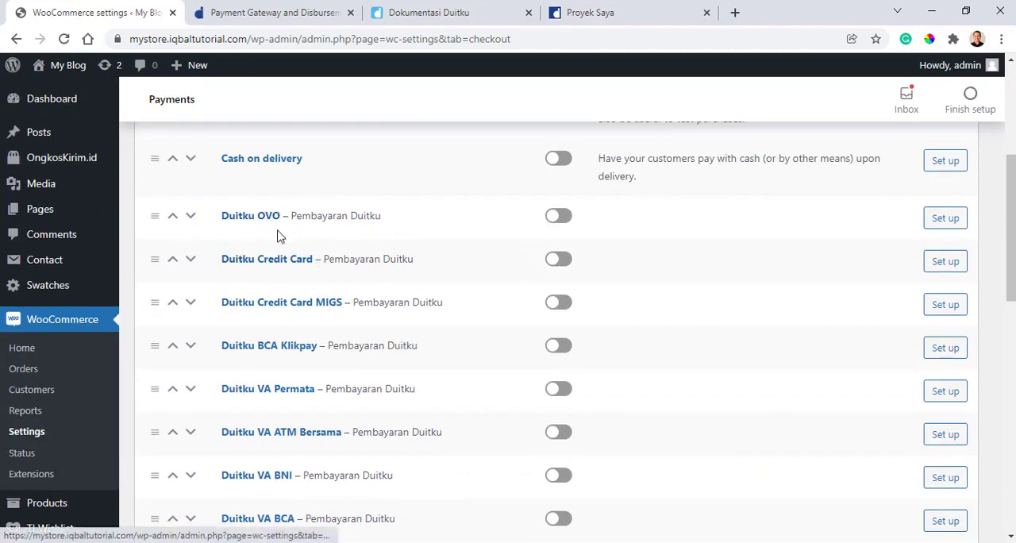
pyautogui.scroll(-10, 280, 234)
pyautogui.scroll(10, 476, 318)
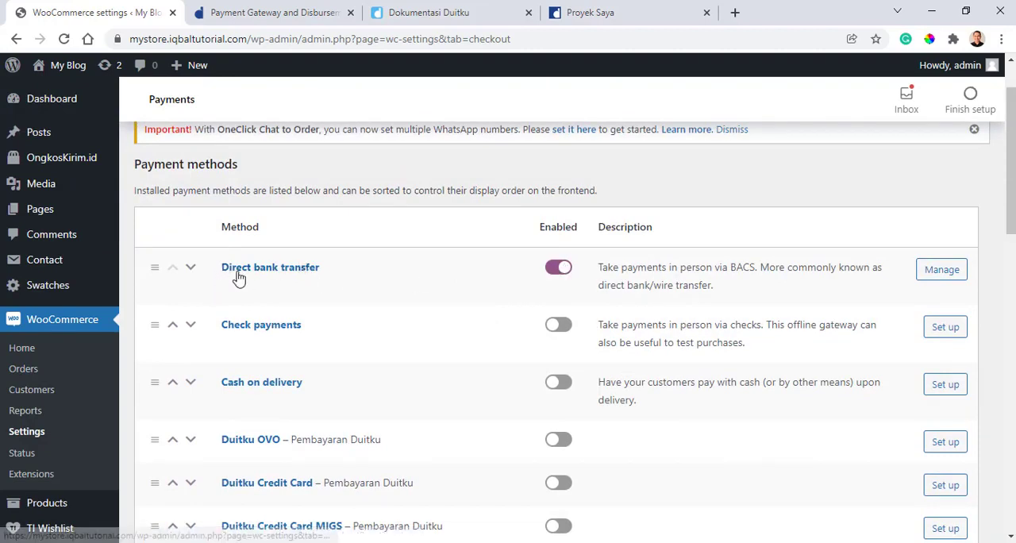
pyautogui.click(559, 268)
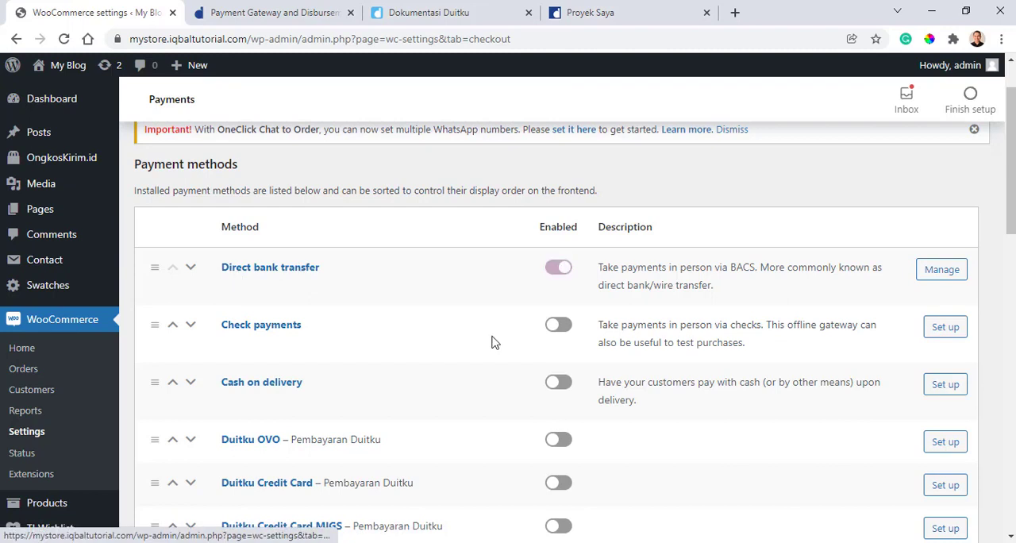
# - Enable the Duitku OVO, BCA Klikpay, VA Permata, VA ATM Bersama, VA BNI and VA BCA payment methods
pyautogui.scroll(-2, 490, 346)
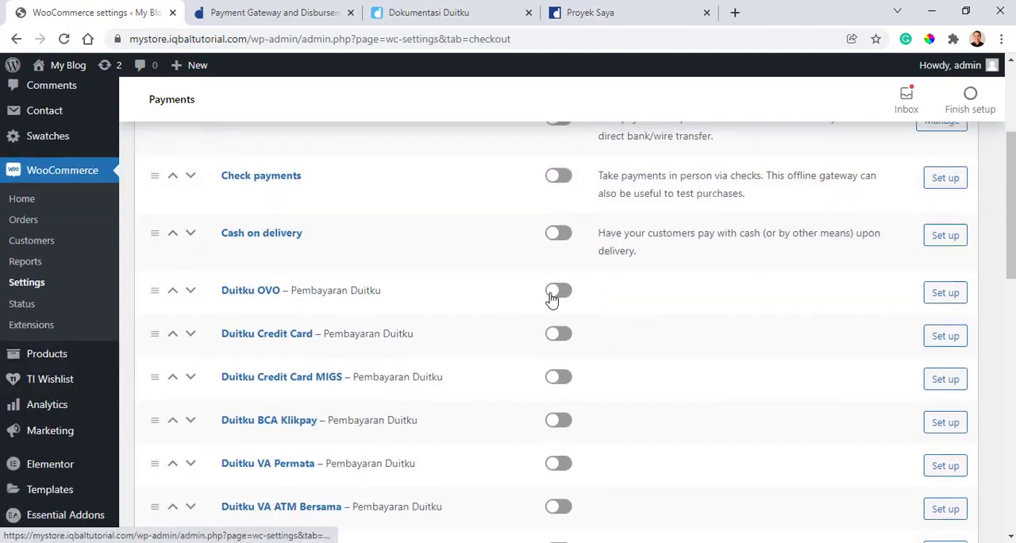
pyautogui.click(557, 292)
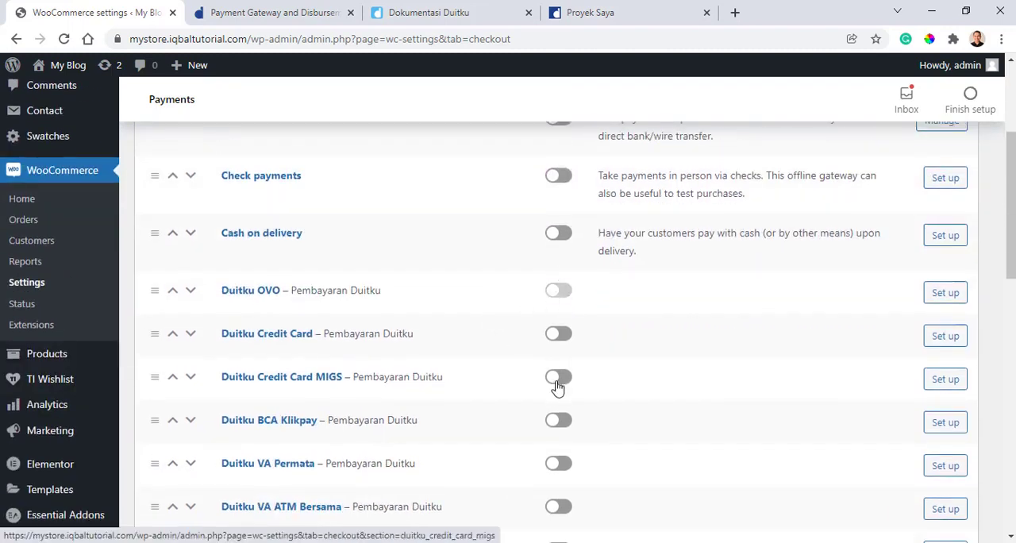
pyautogui.click(555, 421)
pyautogui.scroll(-2, 559, 373)
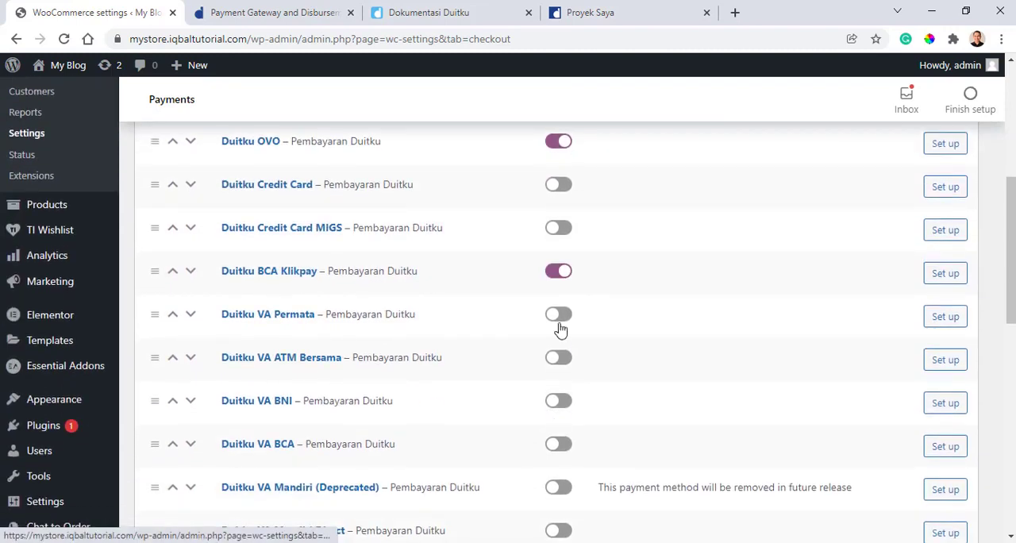
pyautogui.click(557, 316)
pyautogui.click(556, 359)
pyautogui.click(557, 402)
pyautogui.click(556, 445)
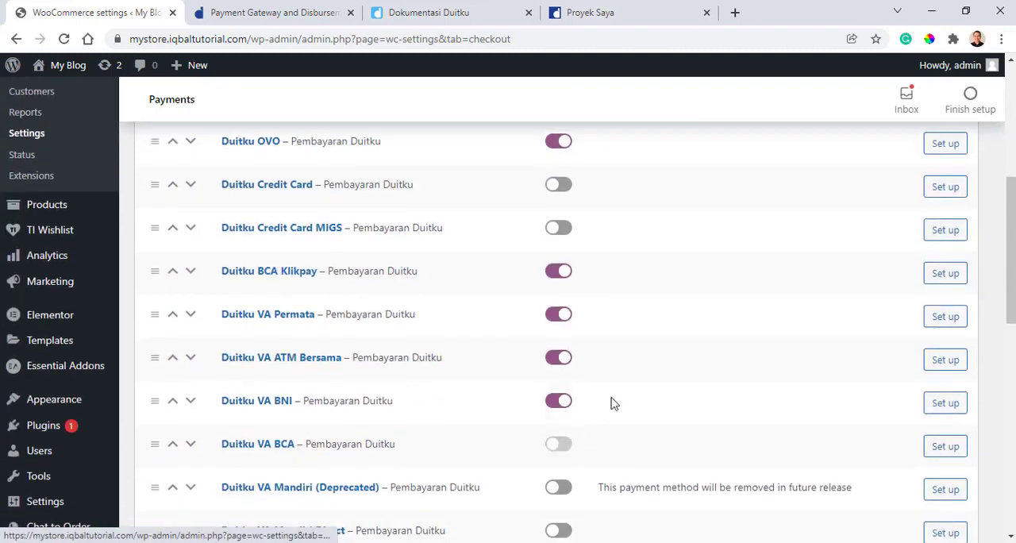
# - Enable Duitku VA Mandiri Direct, QRIS by ShopeePay, Duitku Indomaret and Duitku DANA, and save the payment settings
pyautogui.scroll(-2, 608, 393)
pyautogui.scroll(-1, 599, 378)
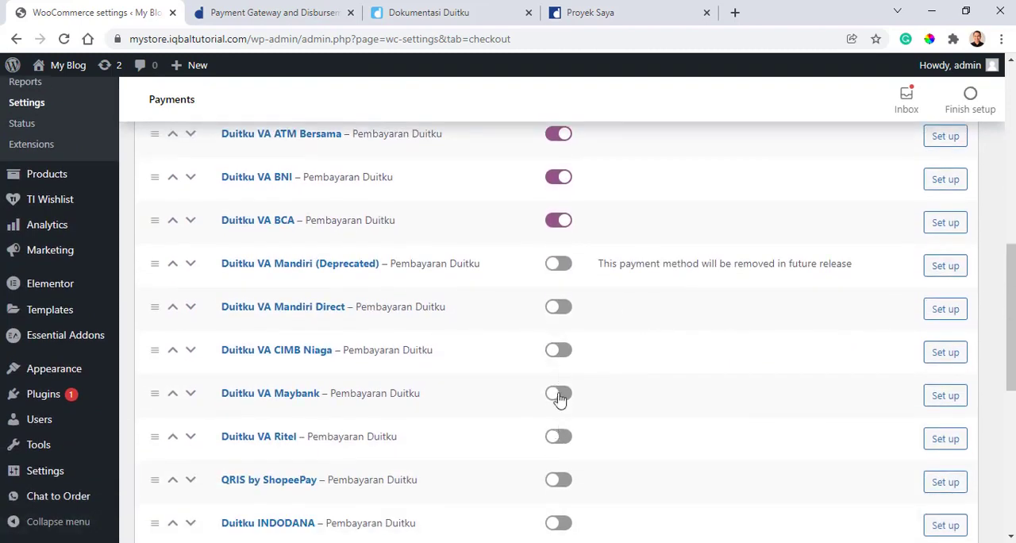
pyautogui.click(559, 308)
pyautogui.scroll(-4, 566, 341)
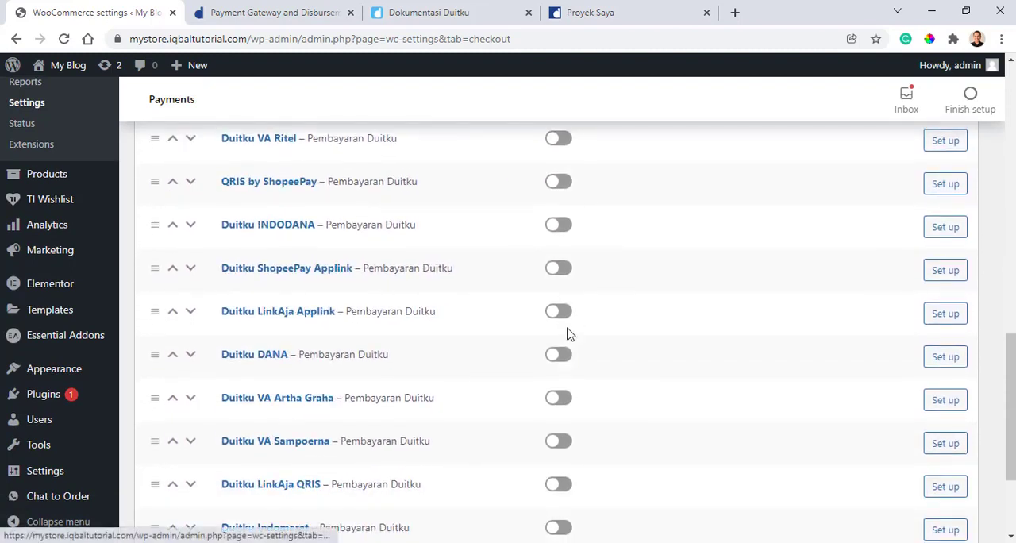
pyautogui.click(556, 186)
pyautogui.scroll(-2, 551, 364)
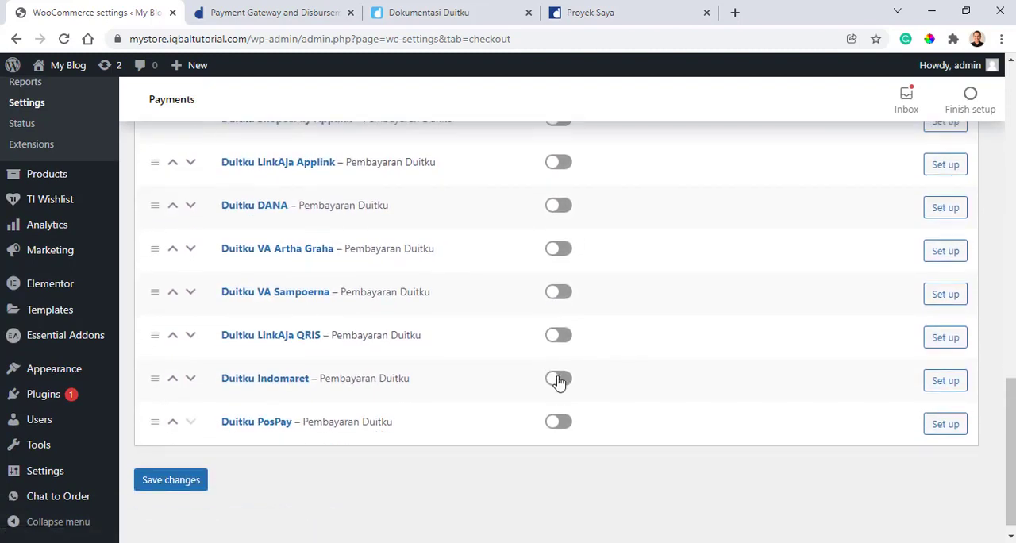
pyautogui.click(559, 379)
pyautogui.click(558, 207)
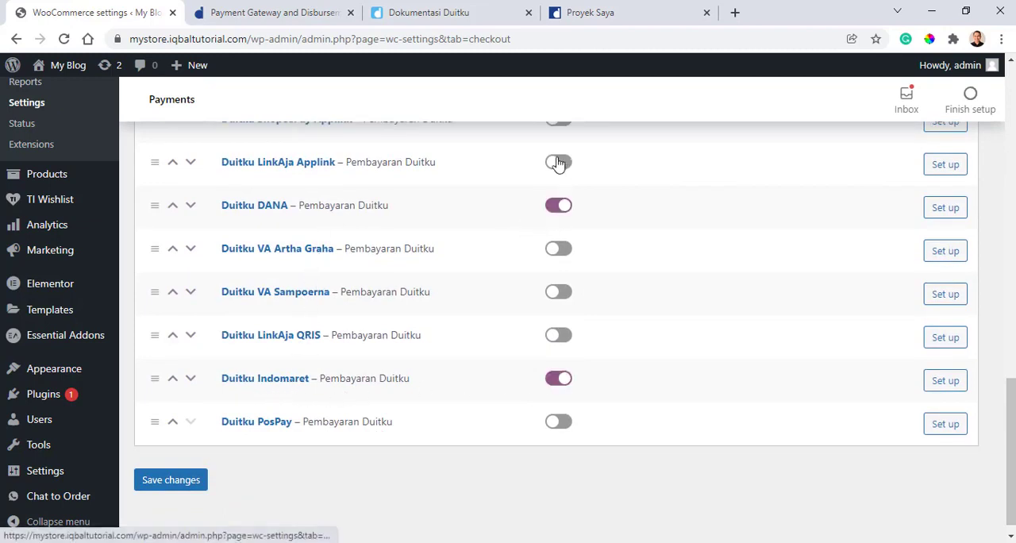
pyautogui.click(169, 481)
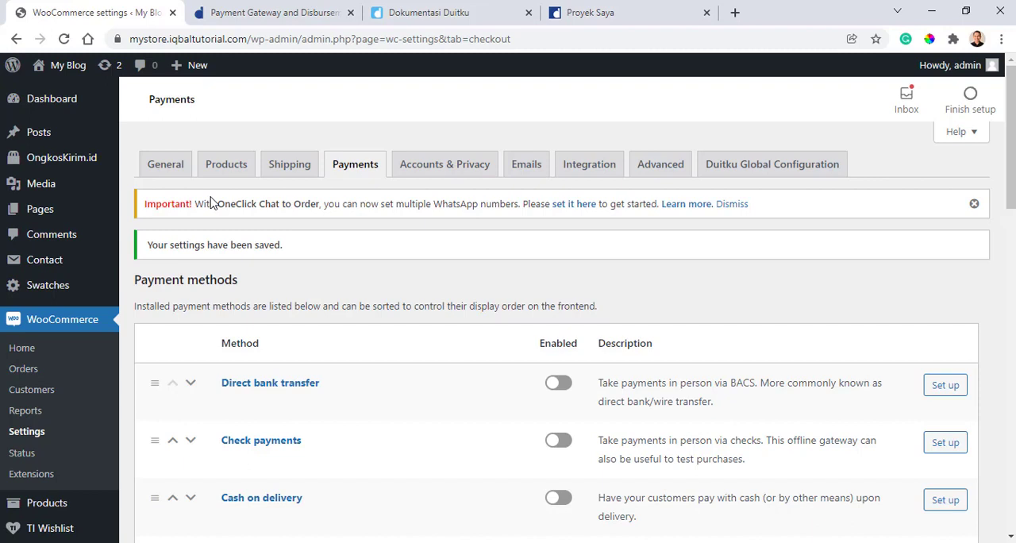
# - Open the store's public site from the admin area
pyautogui.moveTo(60, 67)
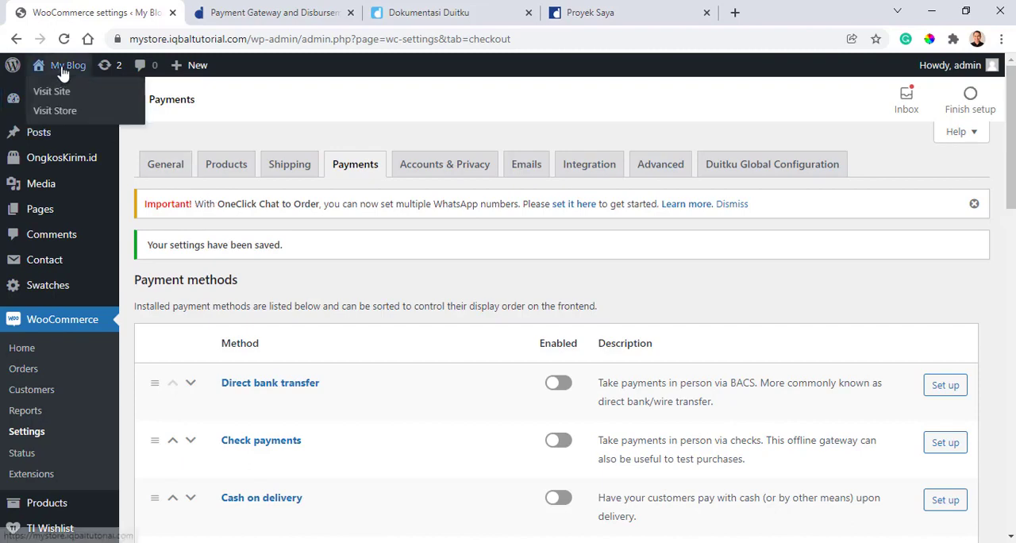
pyautogui.click(61, 94)
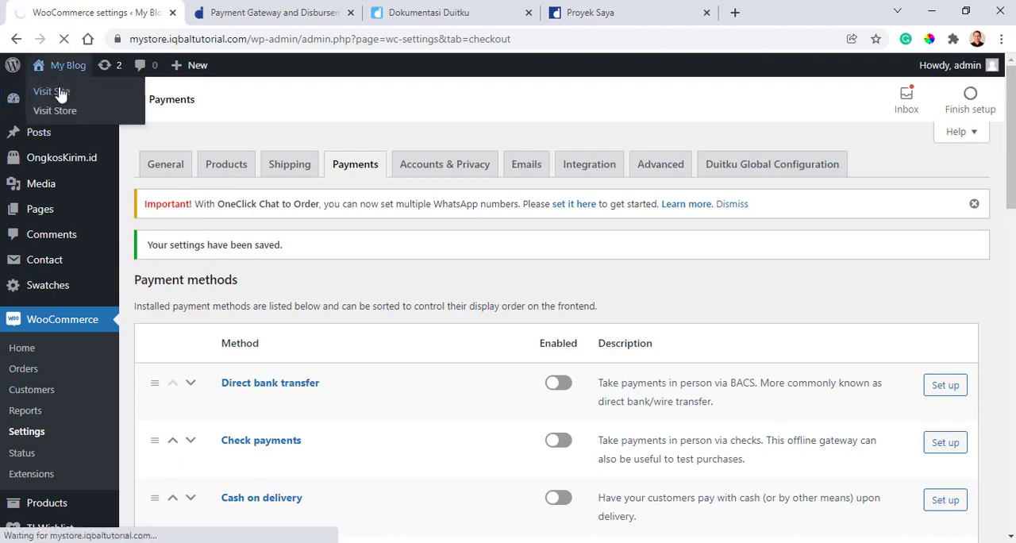